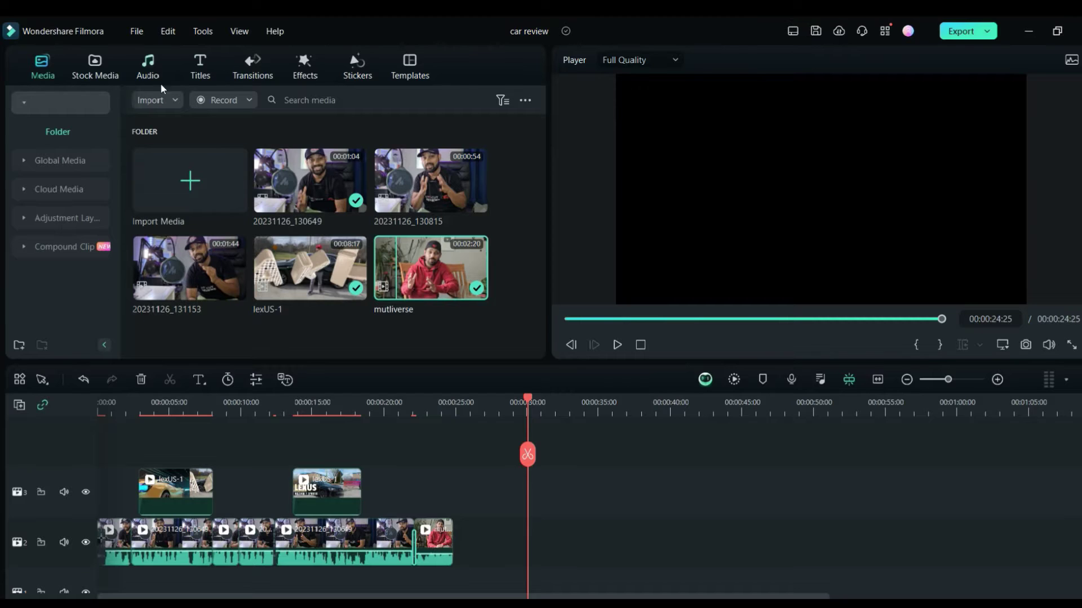
Browse the title template categories and display the Openers collection.
{"action": "left_click", "coordinate": [199, 68]}
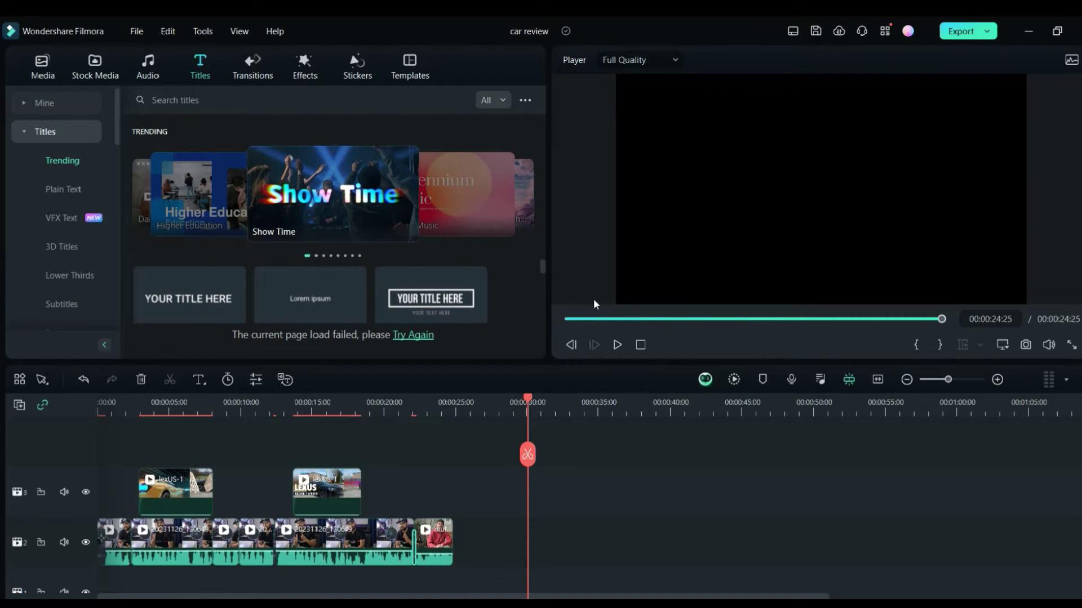
{"action": "mouse_move", "coordinate": [511, 194]}
{"action": "scroll", "coordinate": [73, 241], "scroll_direction": "down", "scroll_amount": 3}
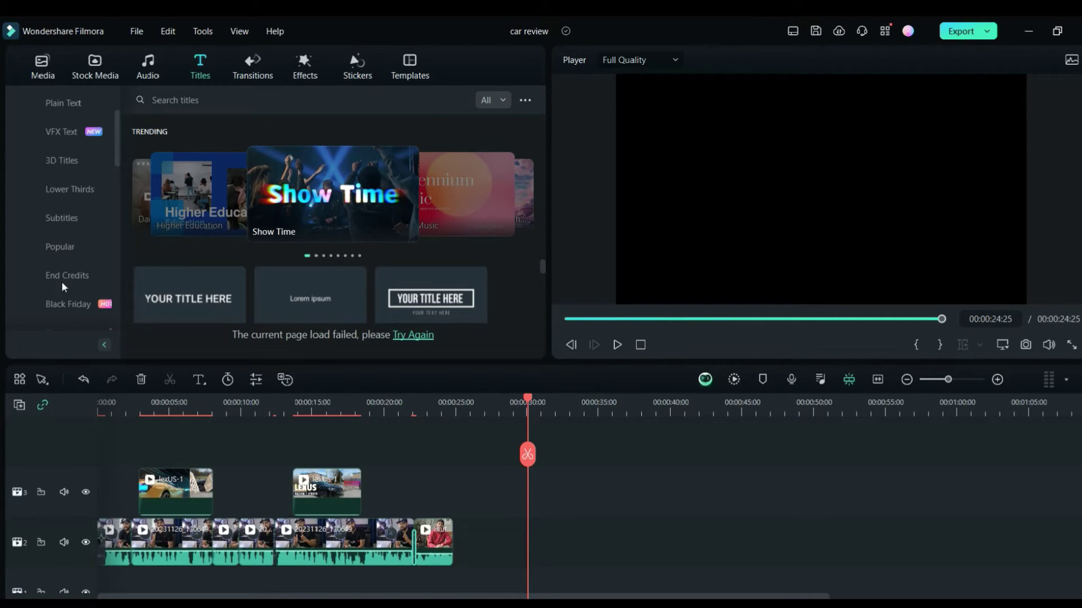
{"action": "scroll", "coordinate": [78, 247], "scroll_direction": "down", "scroll_amount": 2}
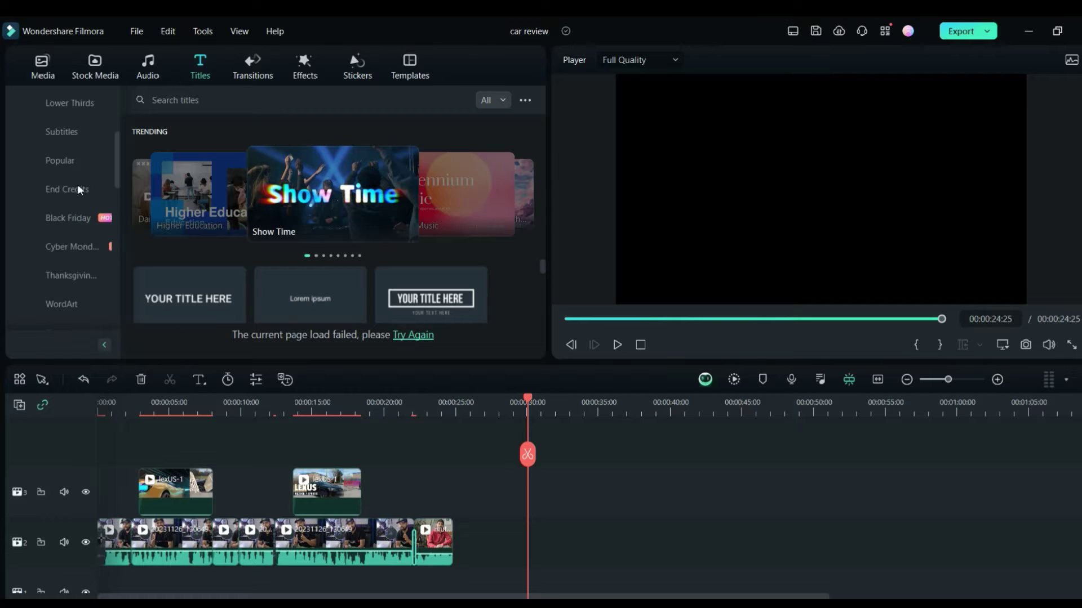
{"action": "scroll", "coordinate": [110, 184], "scroll_direction": "down", "scroll_amount": 4}
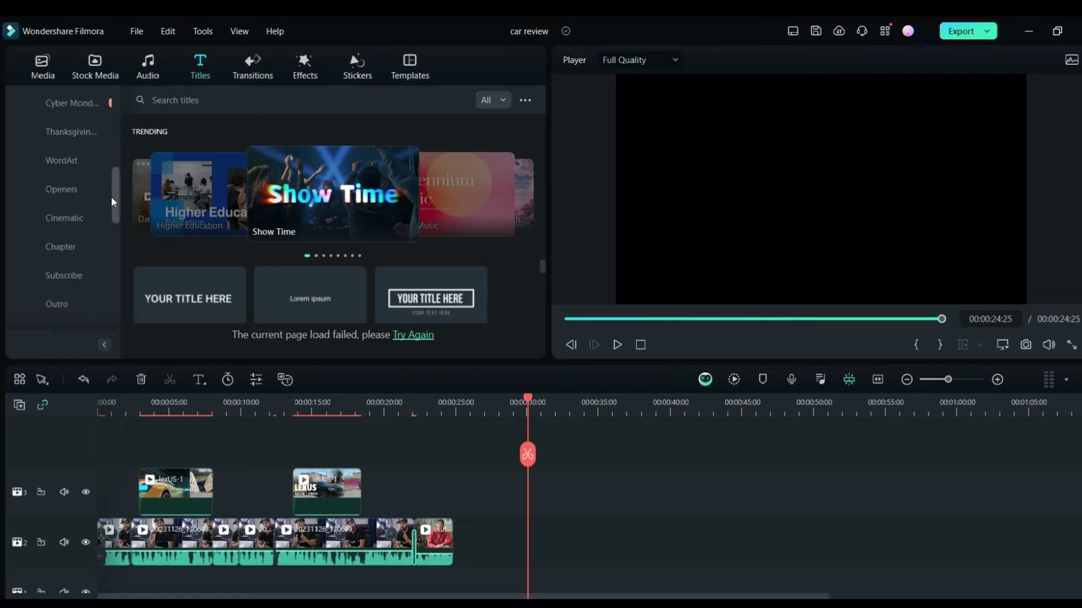
{"action": "left_click", "coordinate": [61, 190]}
Search the title templates for "car".
{"action": "left_click", "coordinate": [238, 98]}
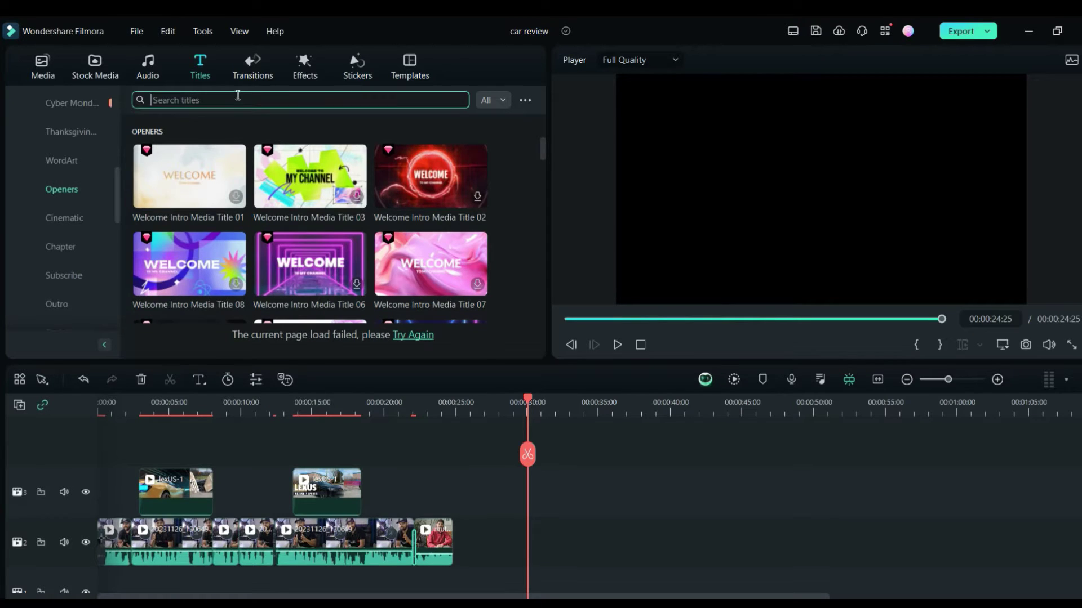
{"action": "type", "text": "car"}
{"action": "key", "text": "BackSpace"}
{"action": "key", "text": "BackSpace"}
{"action": "key", "text": "BackSpace"}
{"action": "type", "text": "car"}
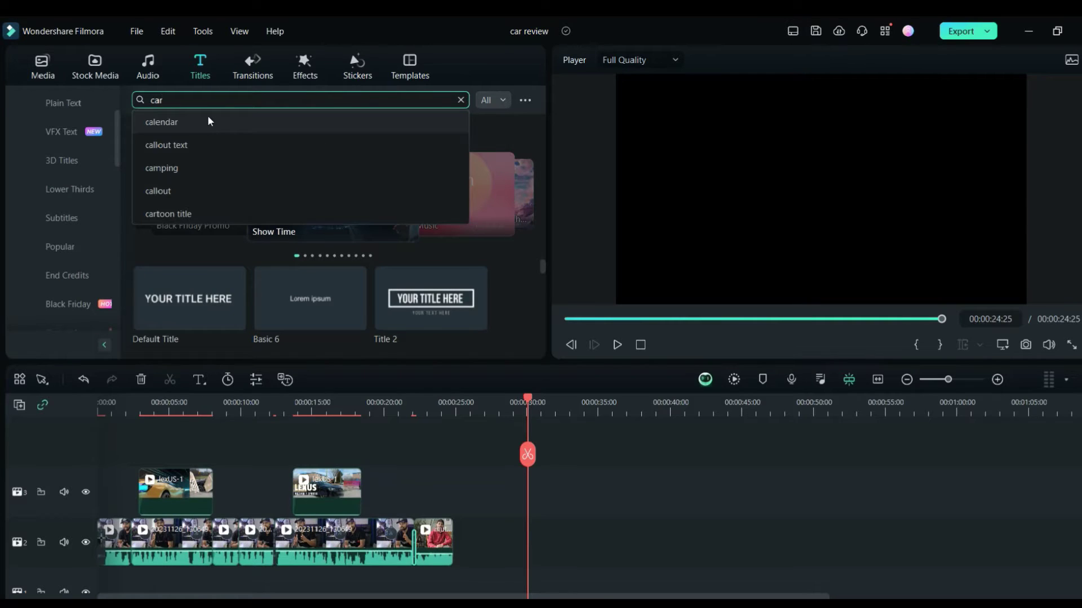
{"action": "key", "text": "Return"}
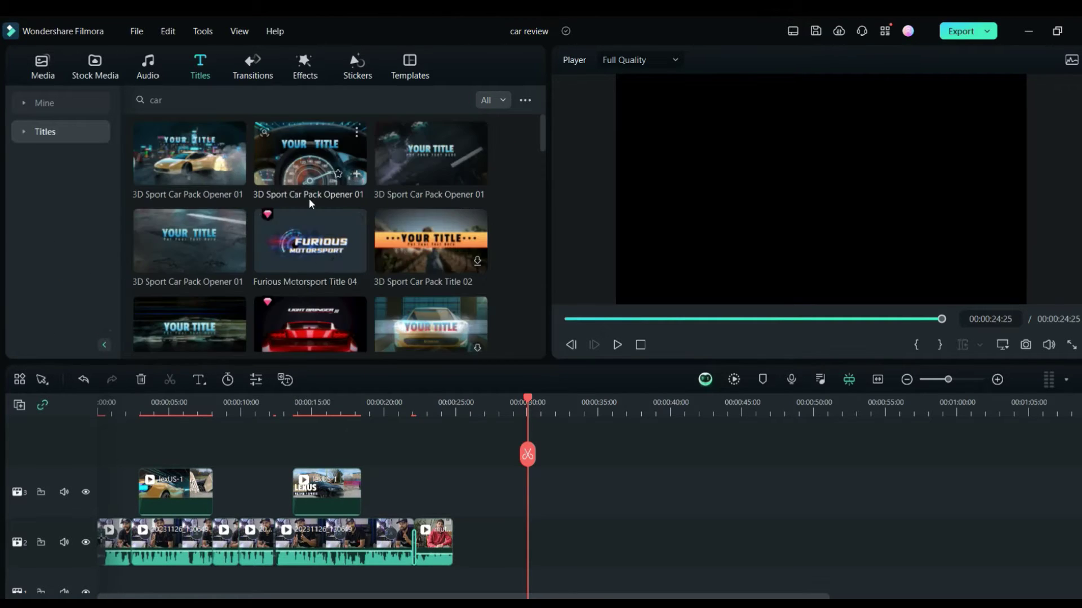
Add the 3D Sport Car Pack Opener 01 title with the yellow car to video track 2 at the playhead, 00:00:30:02.
{"action": "scroll", "coordinate": [340, 220], "scroll_direction": "down", "scroll_amount": 3}
{"action": "scroll", "coordinate": [336, 238], "scroll_direction": "down", "scroll_amount": 5}
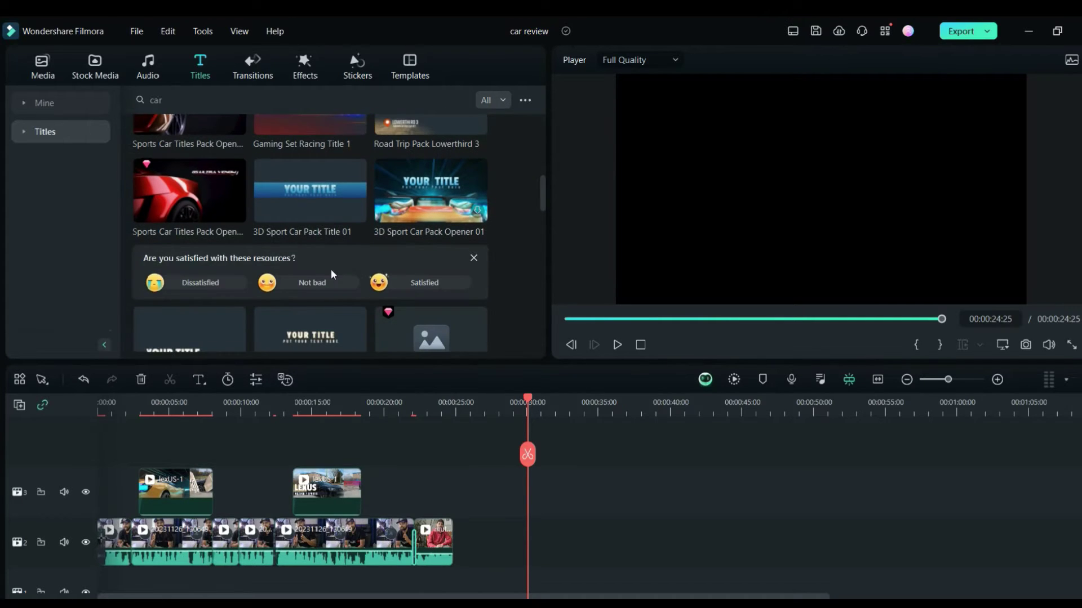
{"action": "scroll", "coordinate": [393, 246], "scroll_direction": "down", "scroll_amount": 2}
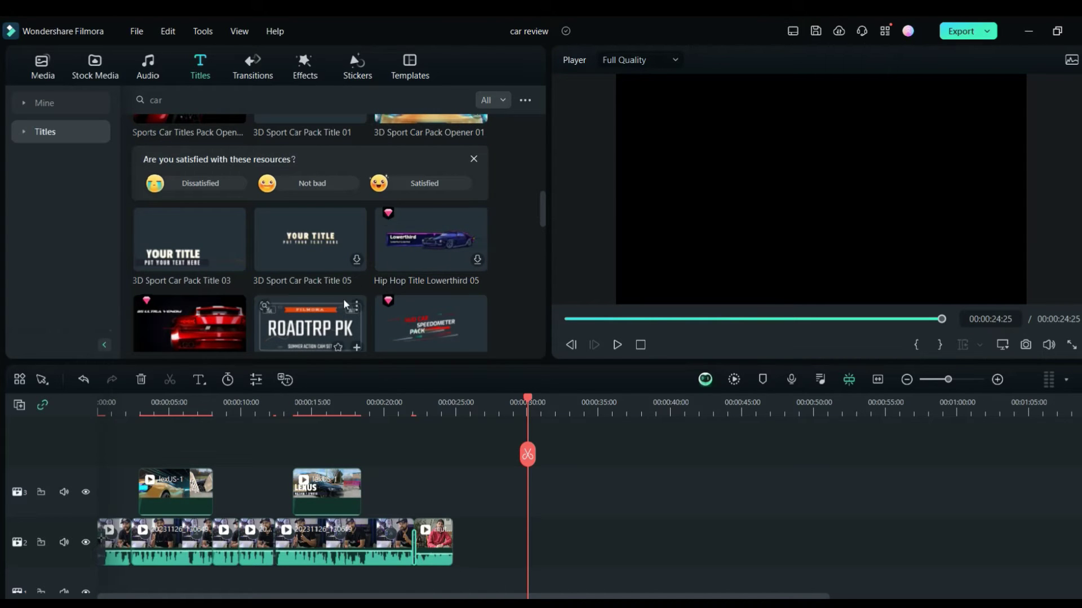
{"action": "scroll", "coordinate": [343, 299], "scroll_direction": "down", "scroll_amount": 7}
{"action": "scroll", "coordinate": [385, 264], "scroll_direction": "down", "scroll_amount": 5}
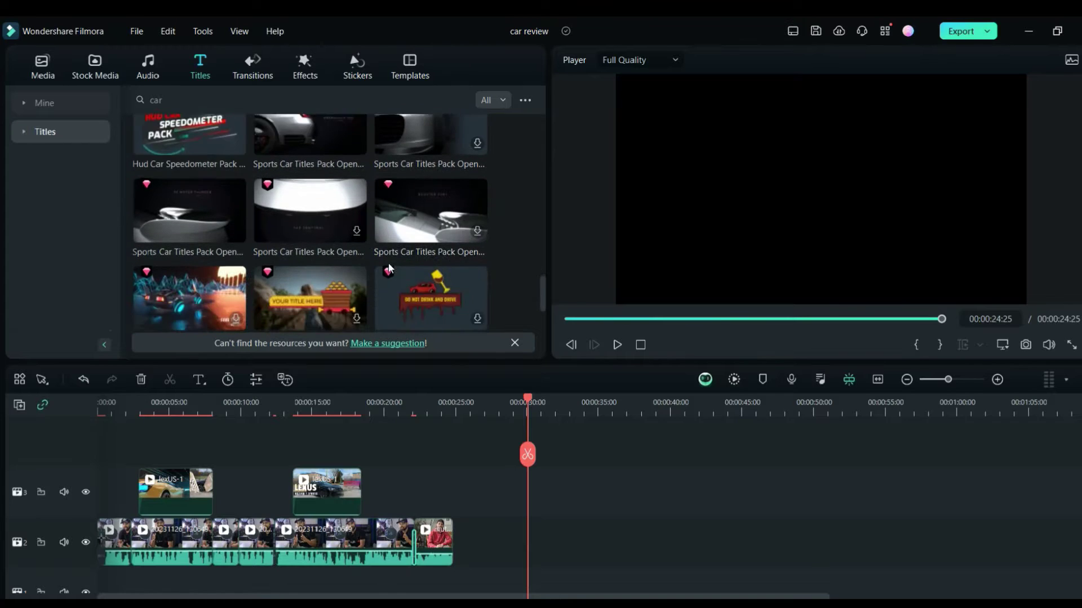
{"action": "scroll", "coordinate": [387, 262], "scroll_direction": "down", "scroll_amount": 1}
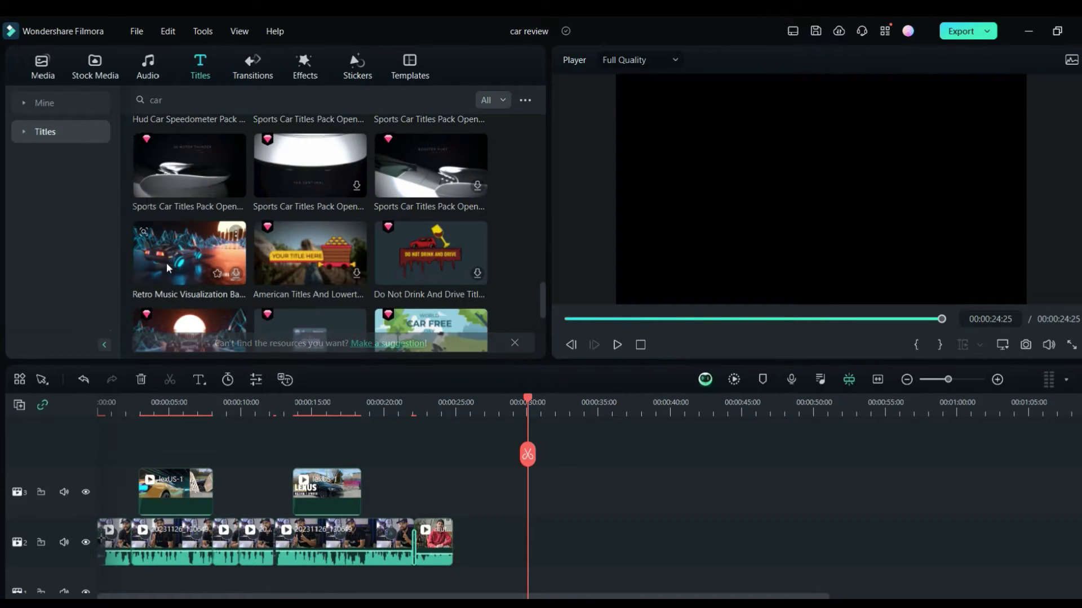
{"action": "scroll", "coordinate": [178, 260], "scroll_direction": "up", "scroll_amount": 15}
{"action": "left_click_drag", "start_coordinate": [188, 179], "coordinate": [570, 545]}
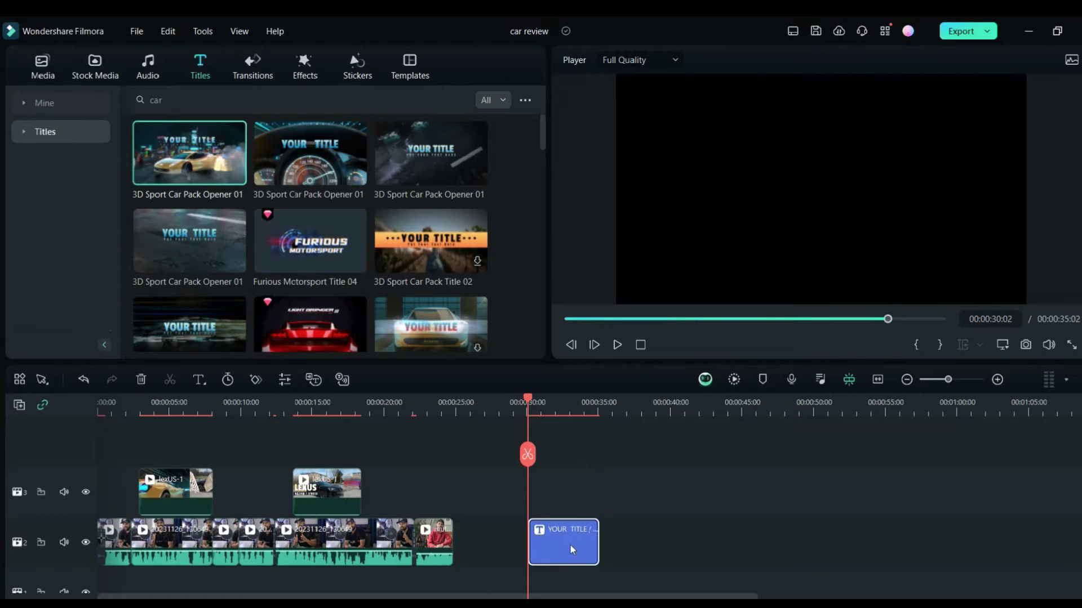
Play the opener until its text shows and replace the main title line with "car review".
{"action": "key", "text": "space"}
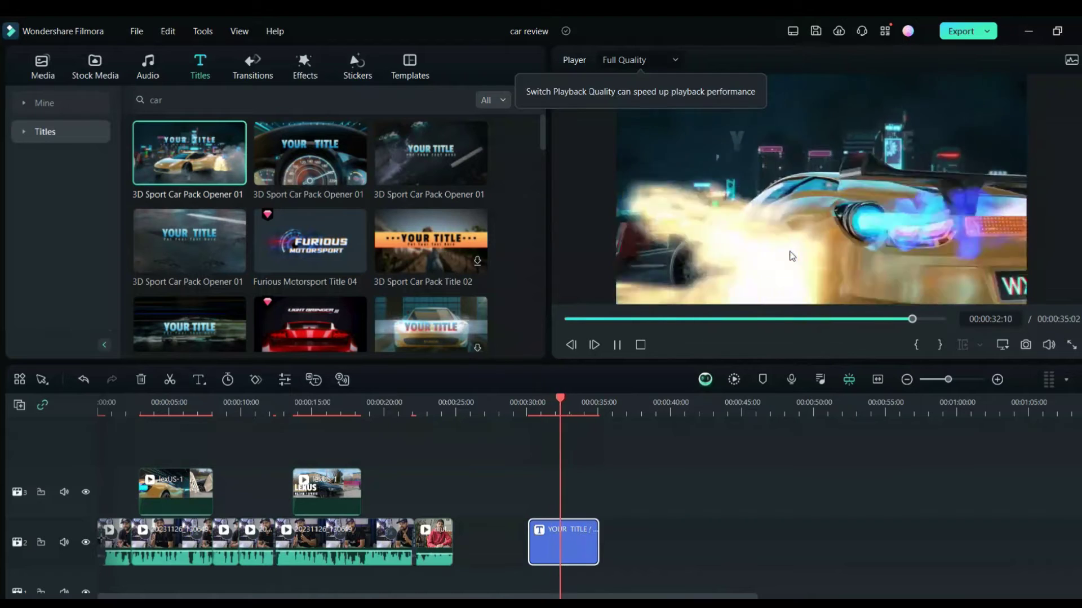
{"action": "key", "text": "space"}
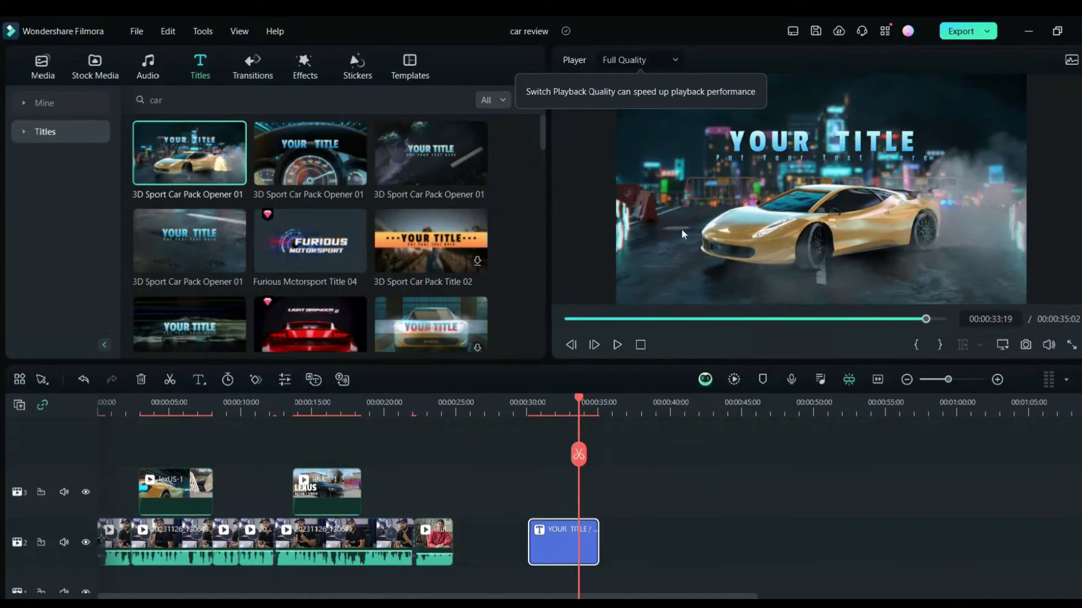
{"action": "double_click", "coordinate": [779, 147]}
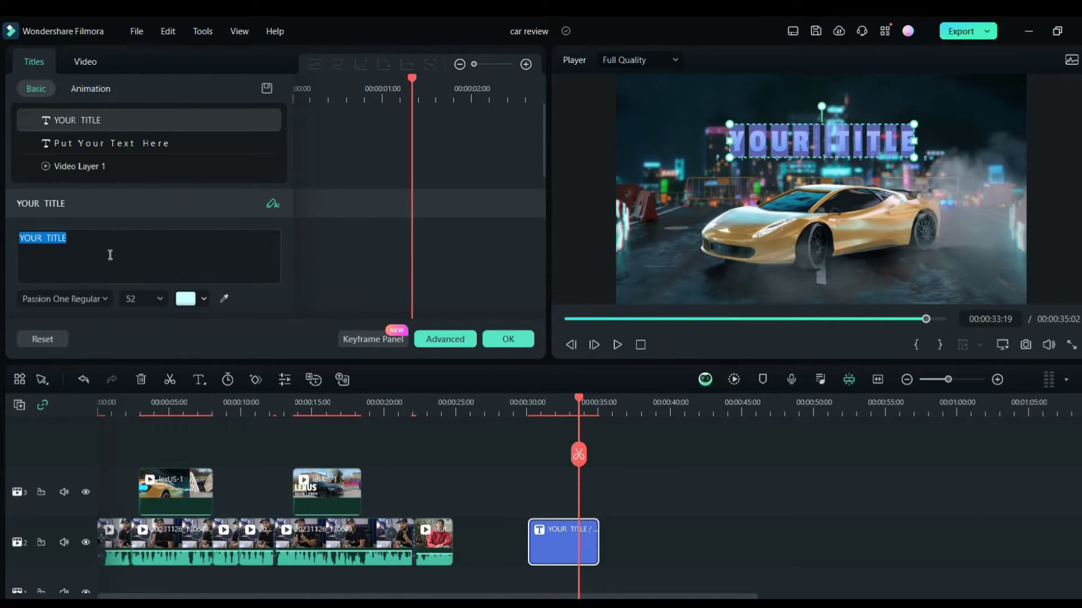
{"action": "type", "text": "car re"}
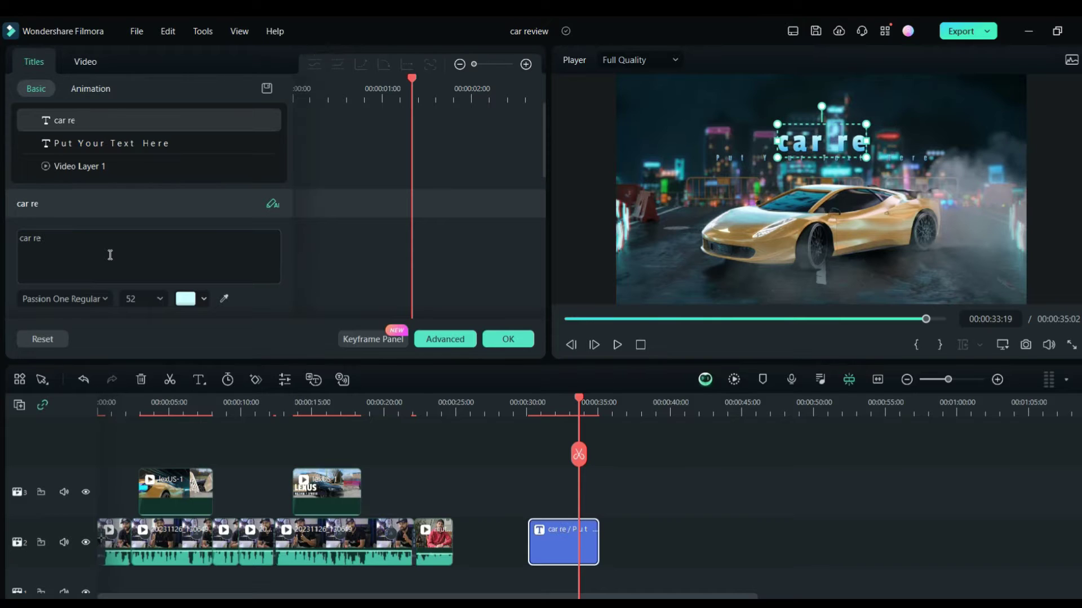
{"action": "type", "text": "view"}
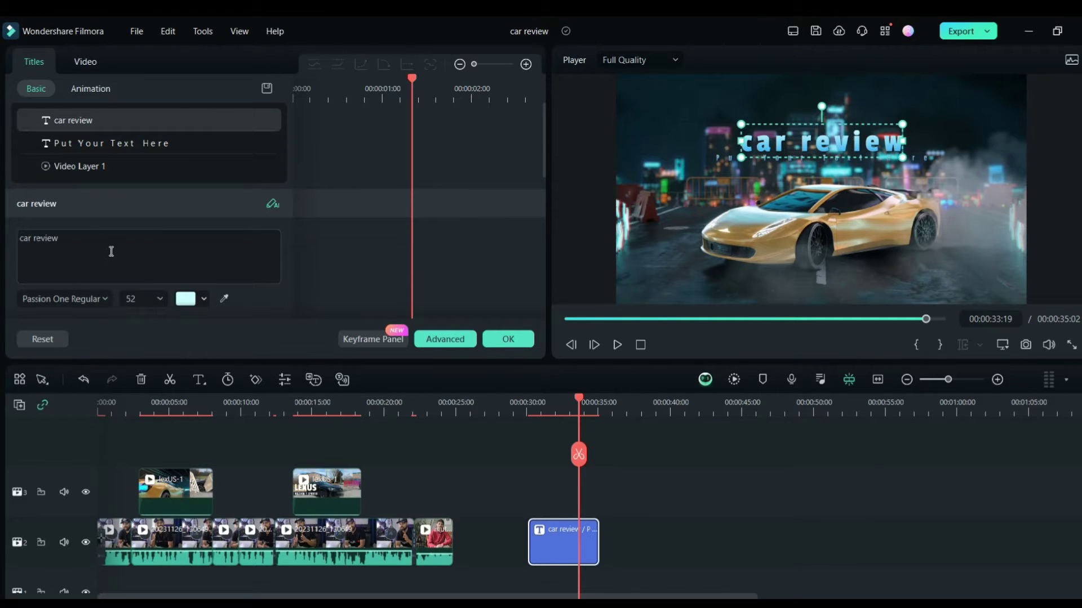
{"action": "left_click", "coordinate": [111, 252]}
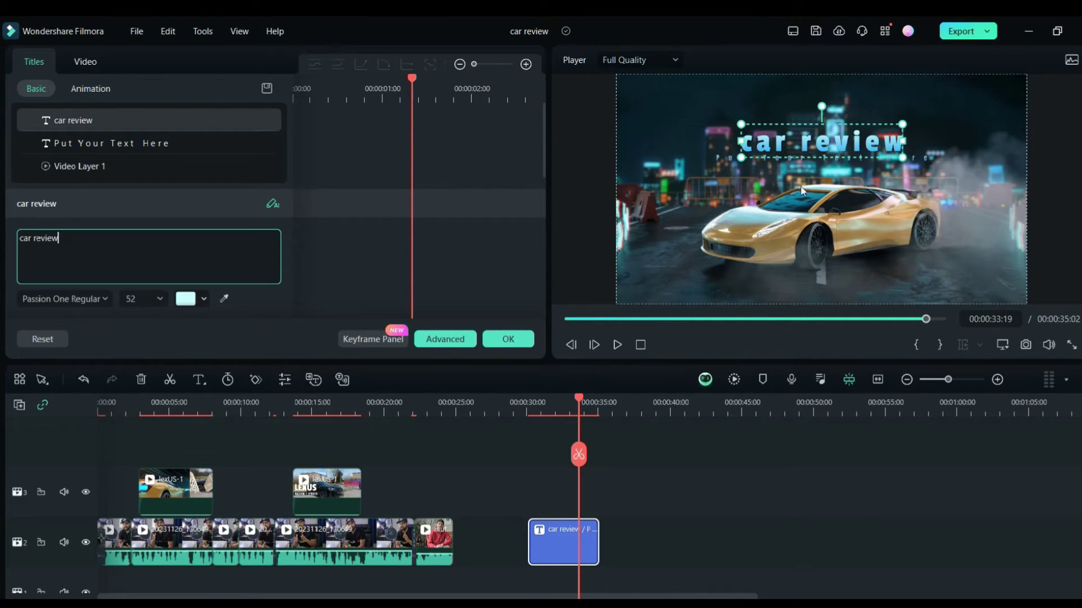
Replace the opener's "Put Your Text Here" subtitle line with "lexus" and confirm the title edits.
{"action": "left_click", "coordinate": [815, 162]}
{"action": "double_click", "coordinate": [820, 158]}
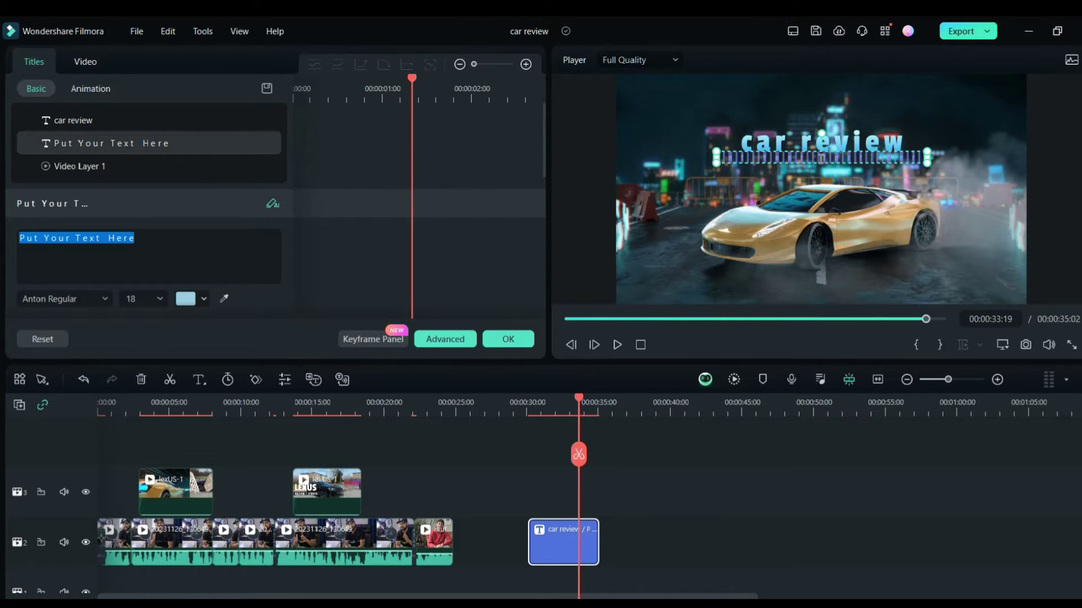
{"action": "type", "text": "lexus"}
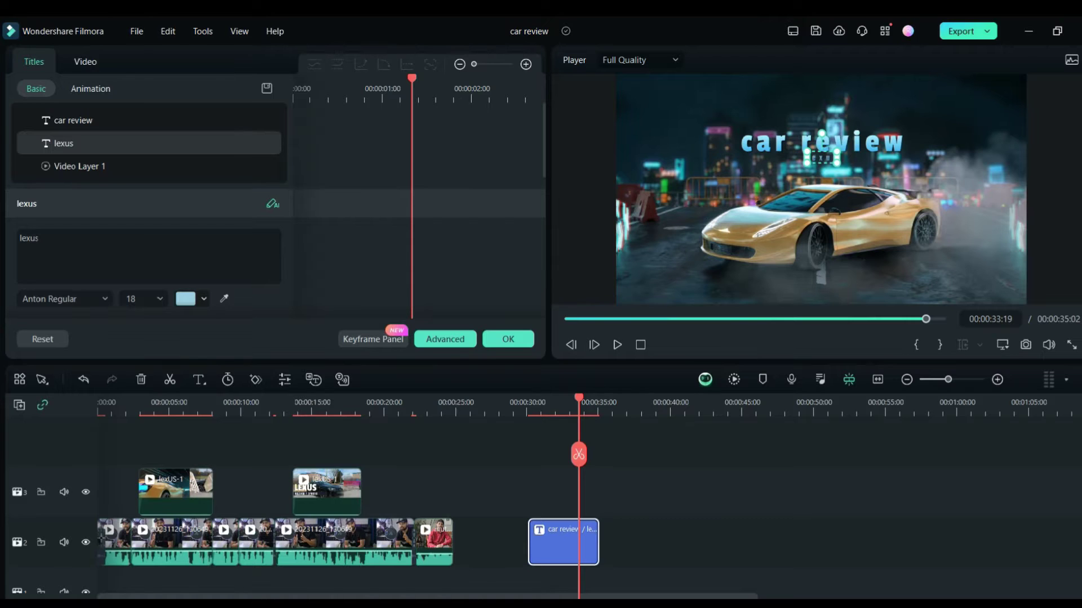
{"action": "left_click", "coordinate": [509, 339]}
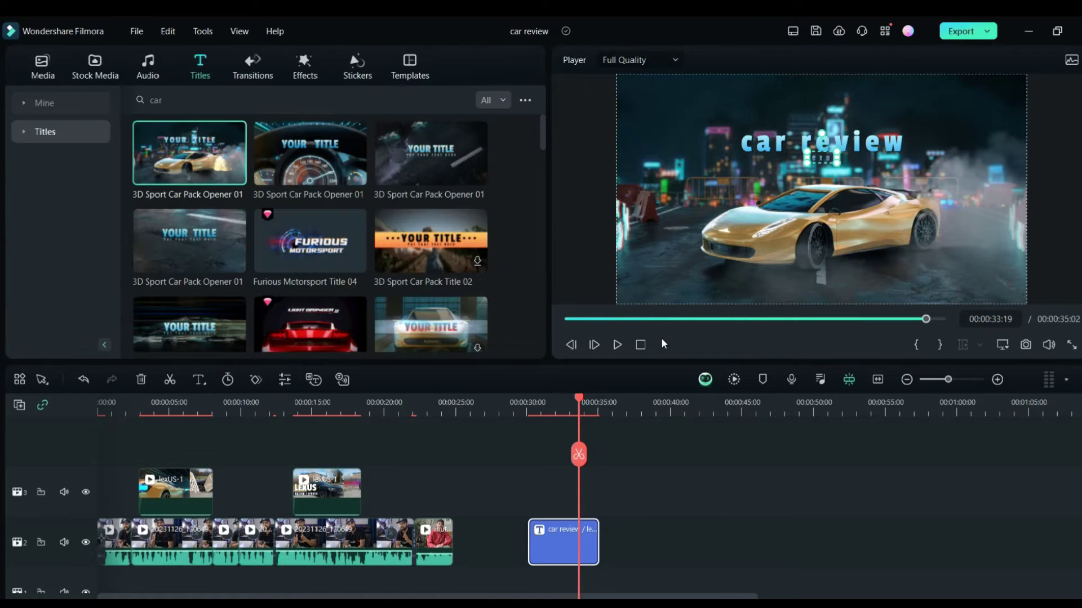
Place the lexUS-1 clip from the project media on video track 3, starting where the car review title ends.
{"action": "left_click", "coordinate": [635, 512]}
{"action": "left_click_drag", "start_coordinate": [633, 404], "coordinate": [547, 447]}
{"action": "left_click", "coordinate": [41, 73]}
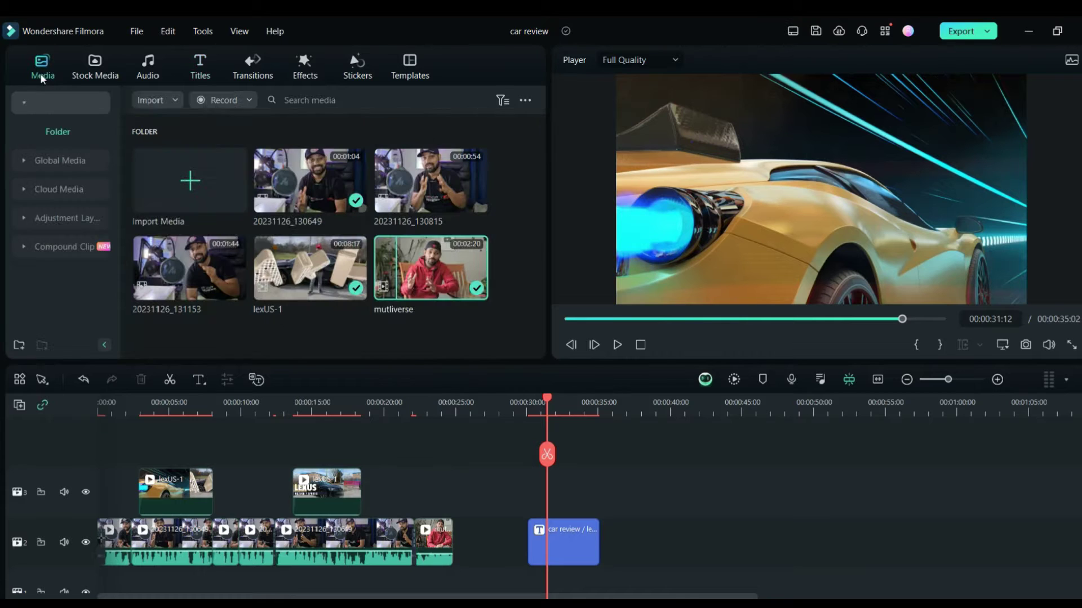
{"action": "left_click_drag", "start_coordinate": [312, 271], "coordinate": [929, 485]}
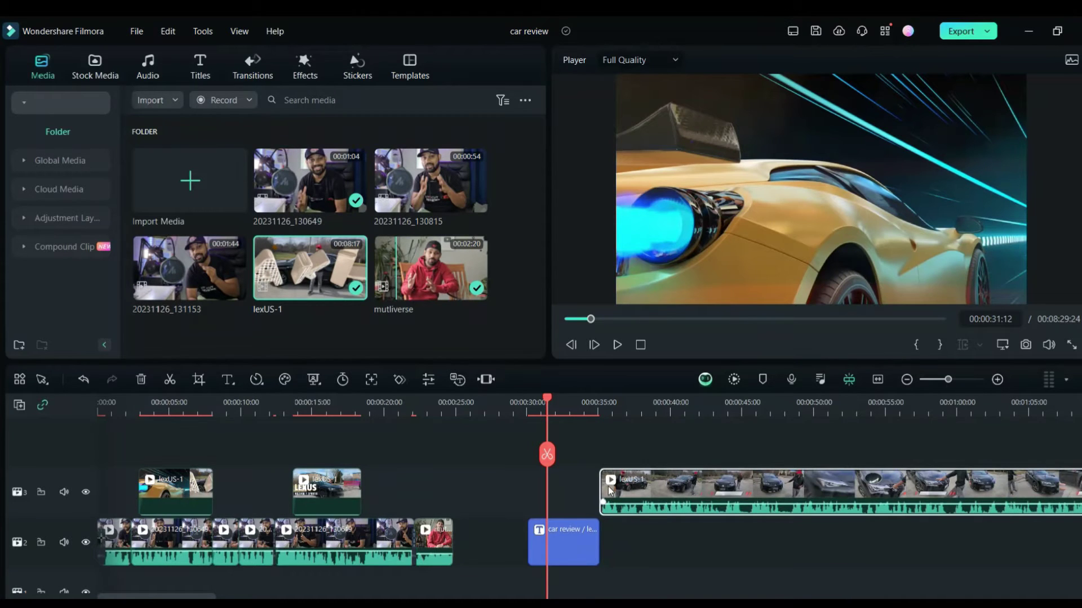
Move the playhead to 00:00:48:11 in the lexUS-1 clip and search the title templates for "car".
{"action": "left_click_drag", "start_coordinate": [550, 401], "coordinate": [669, 415]}
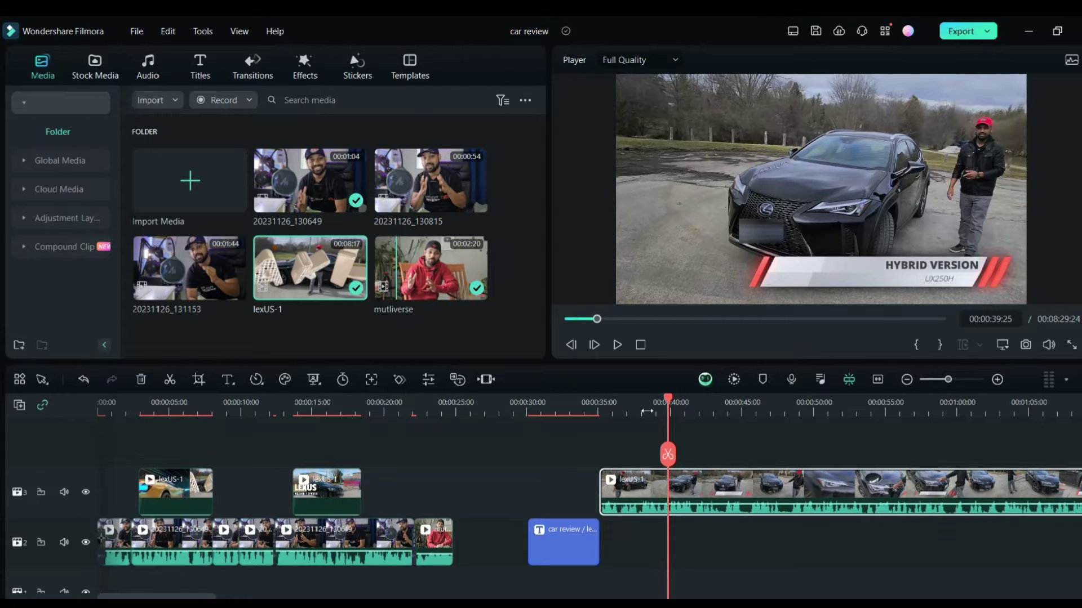
{"action": "left_click_drag", "start_coordinate": [671, 397], "coordinate": [790, 406]}
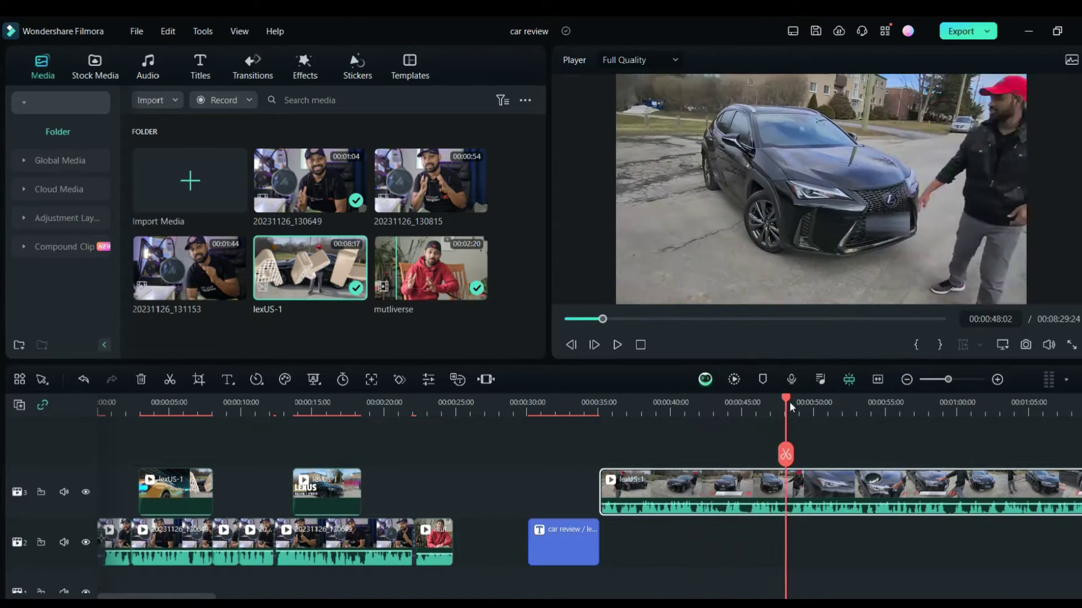
{"action": "left_click", "coordinate": [201, 61]}
{"action": "left_click", "coordinate": [49, 137]}
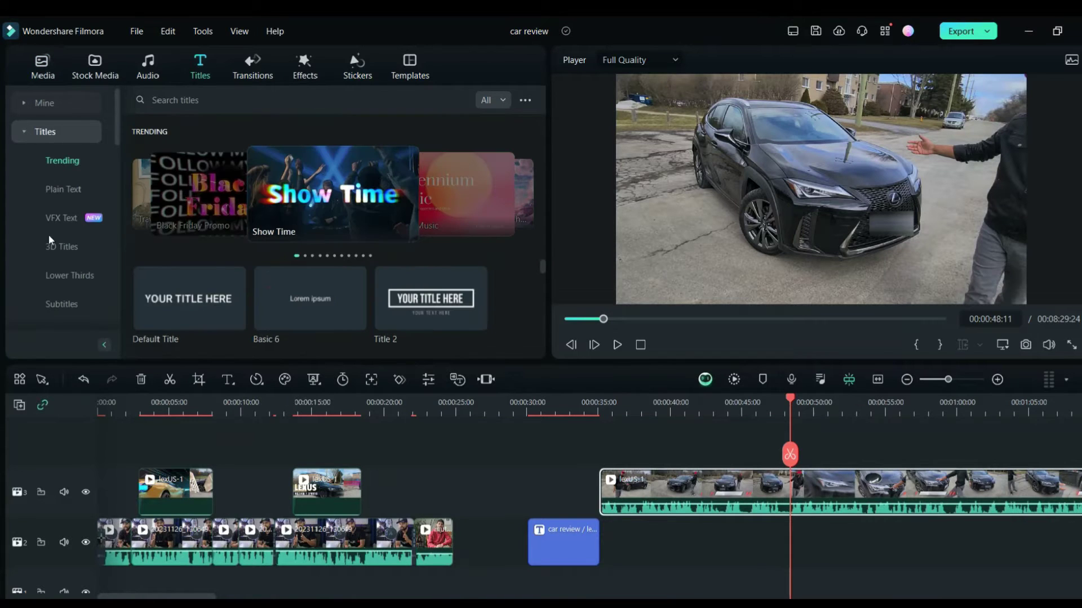
{"action": "left_click", "coordinate": [70, 275]}
{"action": "left_click", "coordinate": [188, 102]}
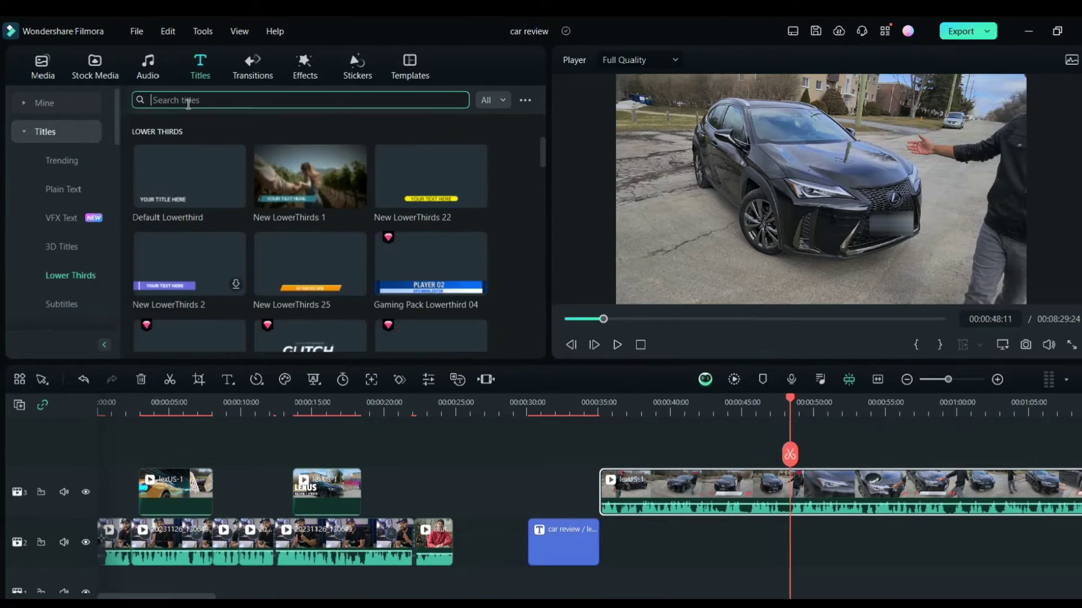
{"action": "type", "text": "car"}
{"action": "key", "text": "Return"}
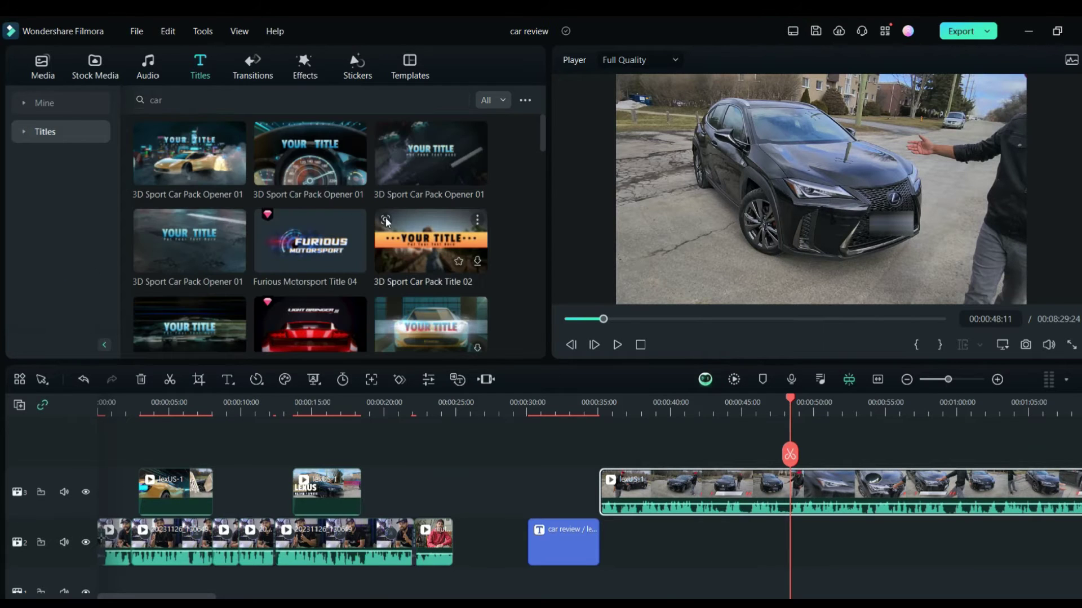
Find the Gaming Set Racing lower third among the car titles and preview it.
{"action": "scroll", "coordinate": [338, 208], "scroll_direction": "down", "scroll_amount": 1}
{"action": "scroll", "coordinate": [338, 206], "scroll_direction": "down", "scroll_amount": 5}
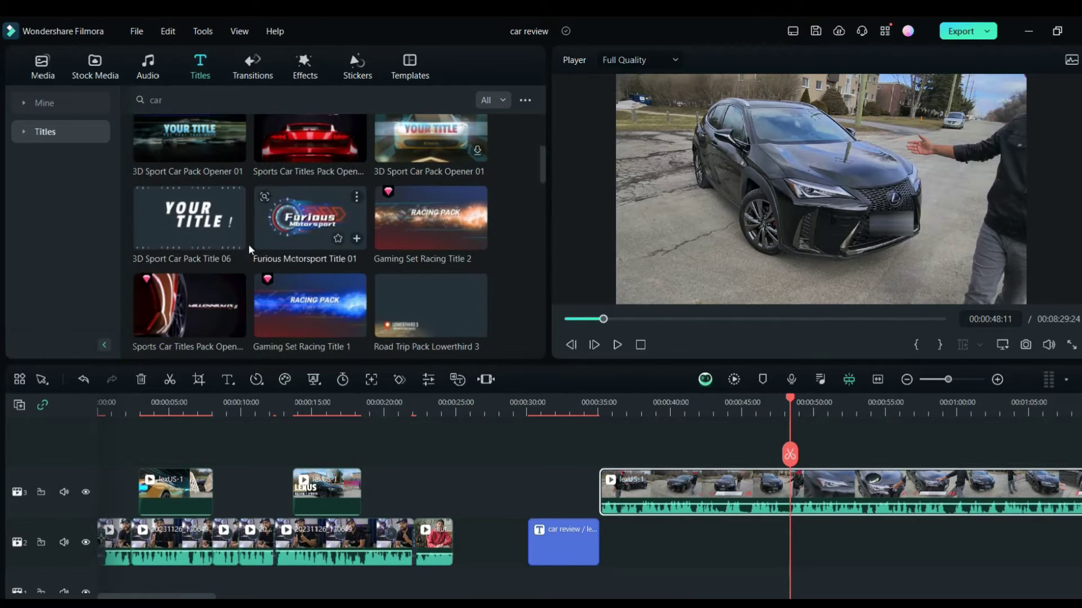
{"action": "scroll", "coordinate": [331, 241], "scroll_direction": "down", "scroll_amount": 4}
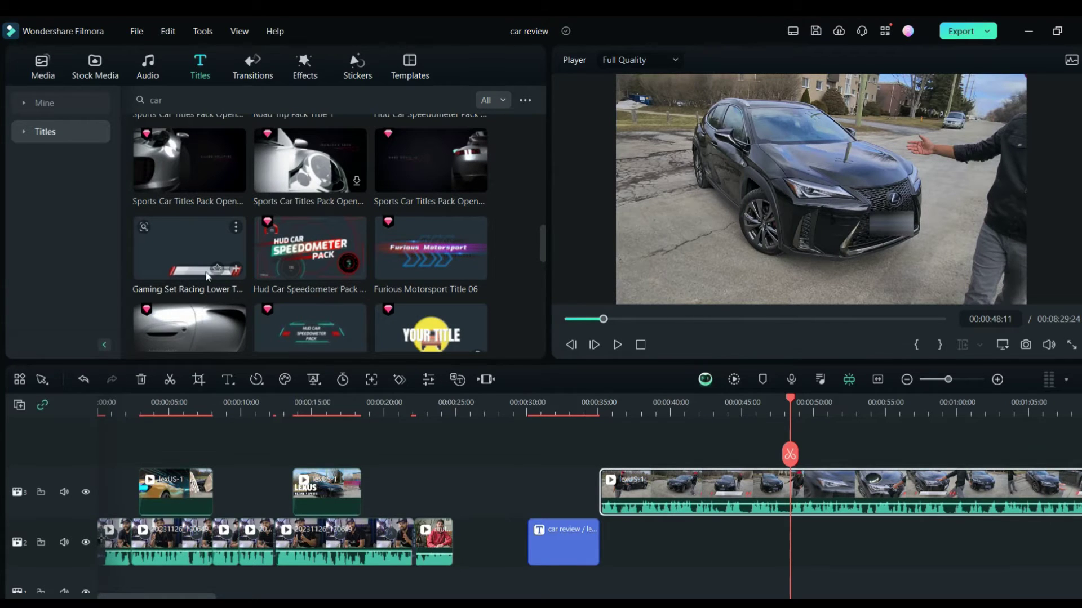
{"action": "left_click", "coordinate": [190, 272]}
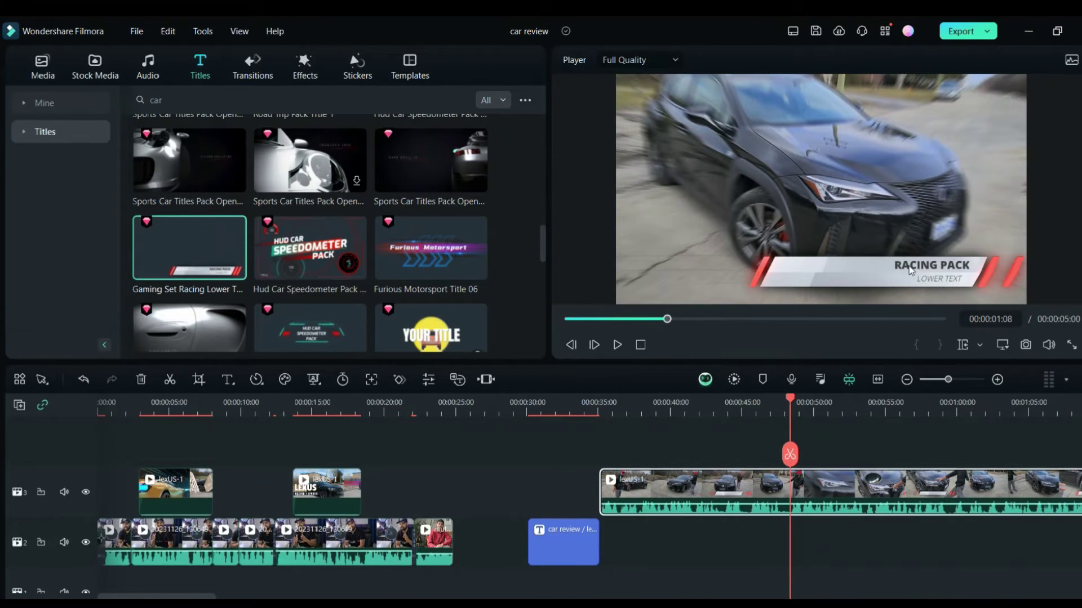
Add the World Car Free Day Lowerthird title on a new track above the lexUS-1 clip, ending at the playhead.
{"action": "scroll", "coordinate": [404, 261], "scroll_direction": "down", "scroll_amount": 3}
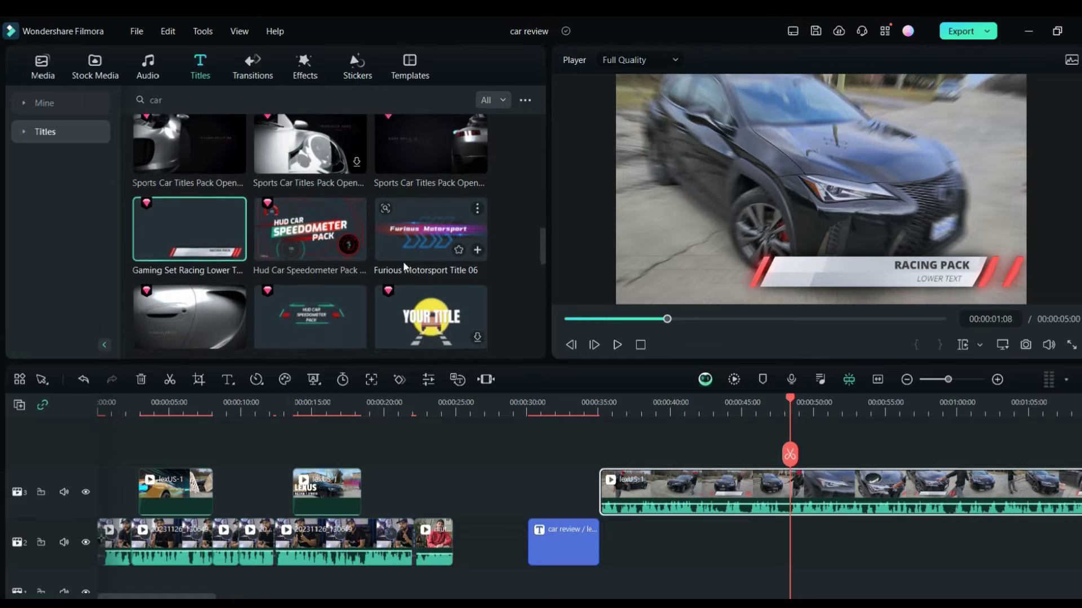
{"action": "scroll", "coordinate": [299, 261], "scroll_direction": "down", "scroll_amount": 8}
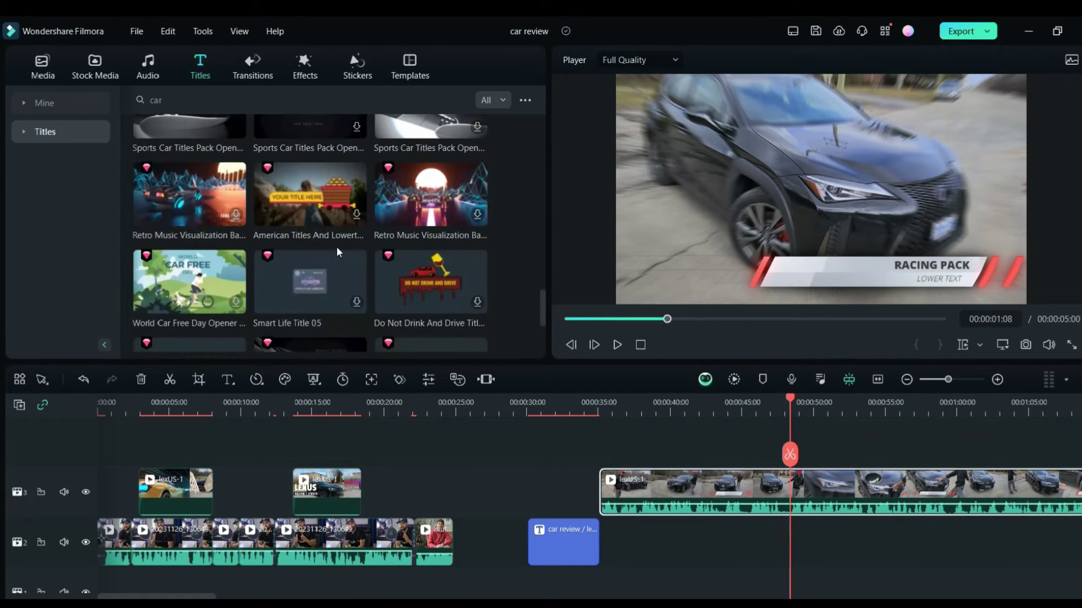
{"action": "scroll", "coordinate": [373, 258], "scroll_direction": "down", "scroll_amount": 3}
{"action": "scroll", "coordinate": [293, 260], "scroll_direction": "down", "scroll_amount": 4}
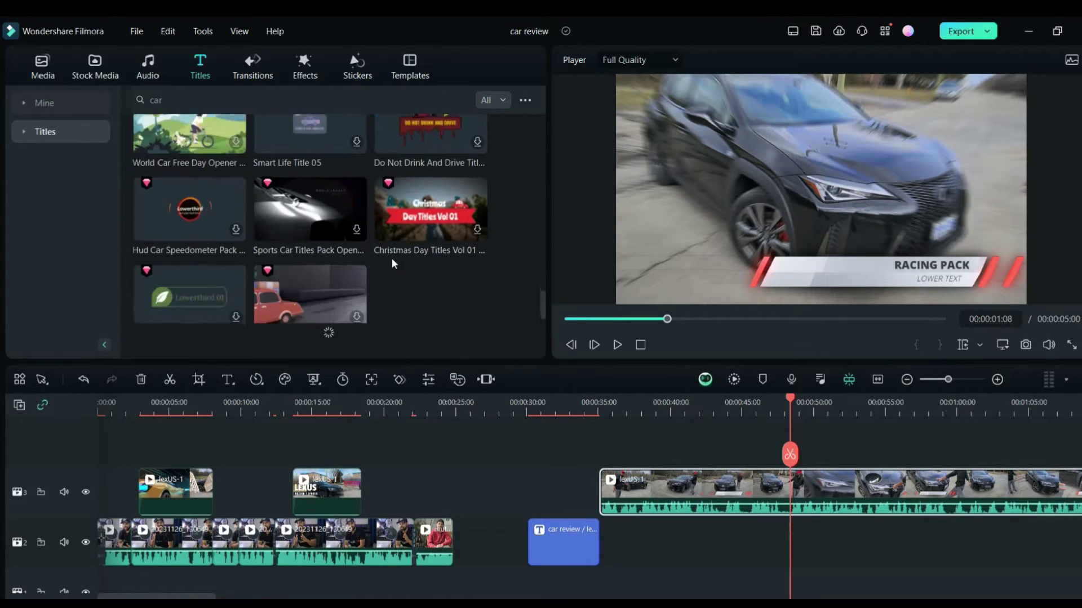
{"action": "scroll", "coordinate": [292, 260], "scroll_direction": "down", "scroll_amount": 3}
{"action": "left_click_drag", "start_coordinate": [168, 167], "coordinate": [732, 443]}
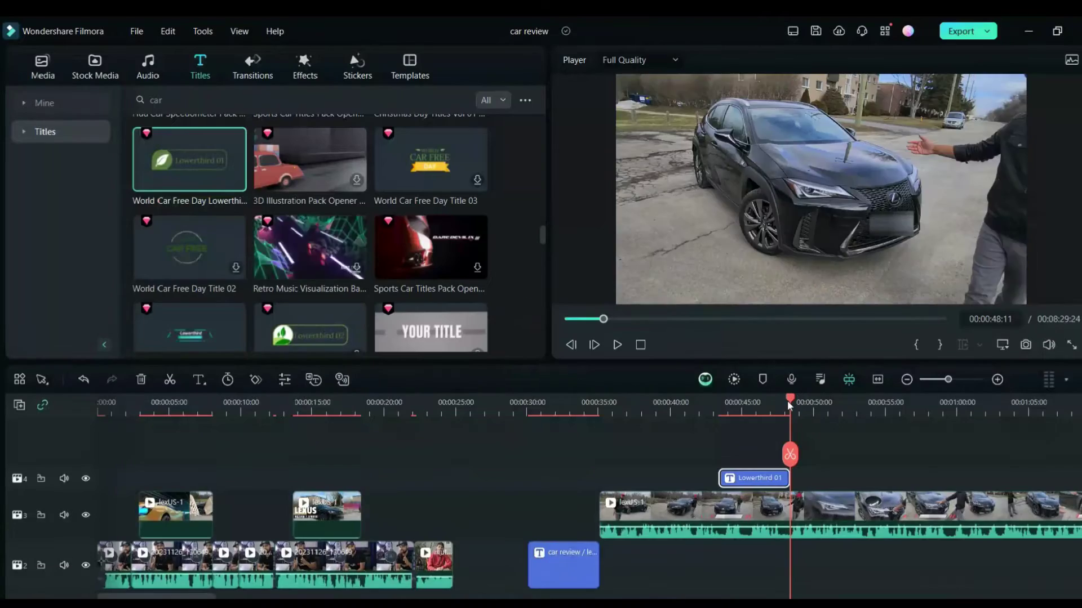
Change the lower third's text to "eco drive" in bold and apply the white preset with a dark outline.
{"action": "left_click_drag", "start_coordinate": [787, 400], "coordinate": [745, 411]}
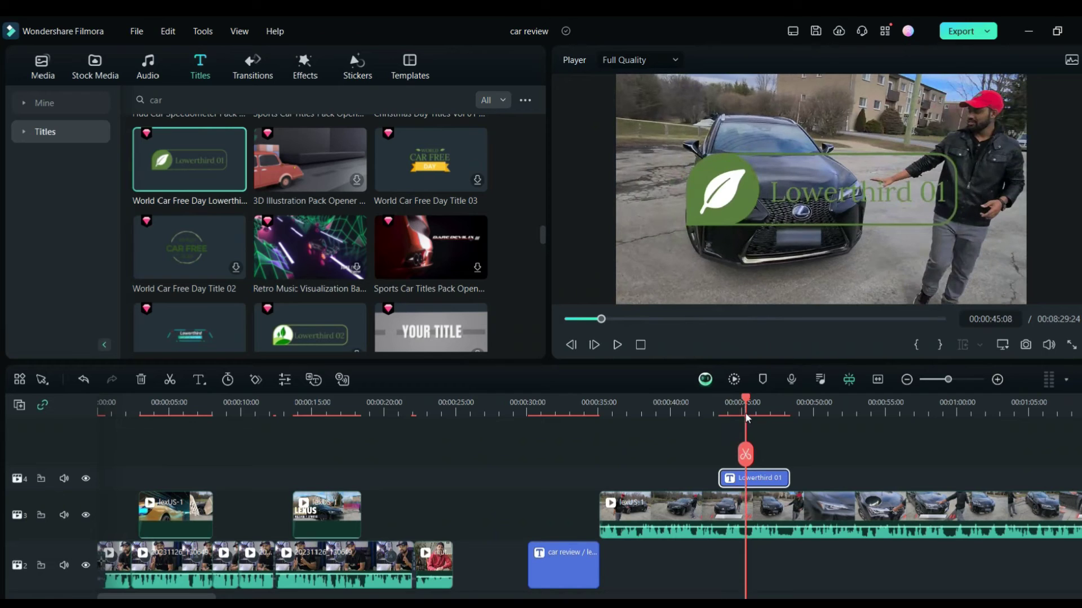
{"action": "double_click", "coordinate": [810, 200]}
{"action": "type", "text": "e"}
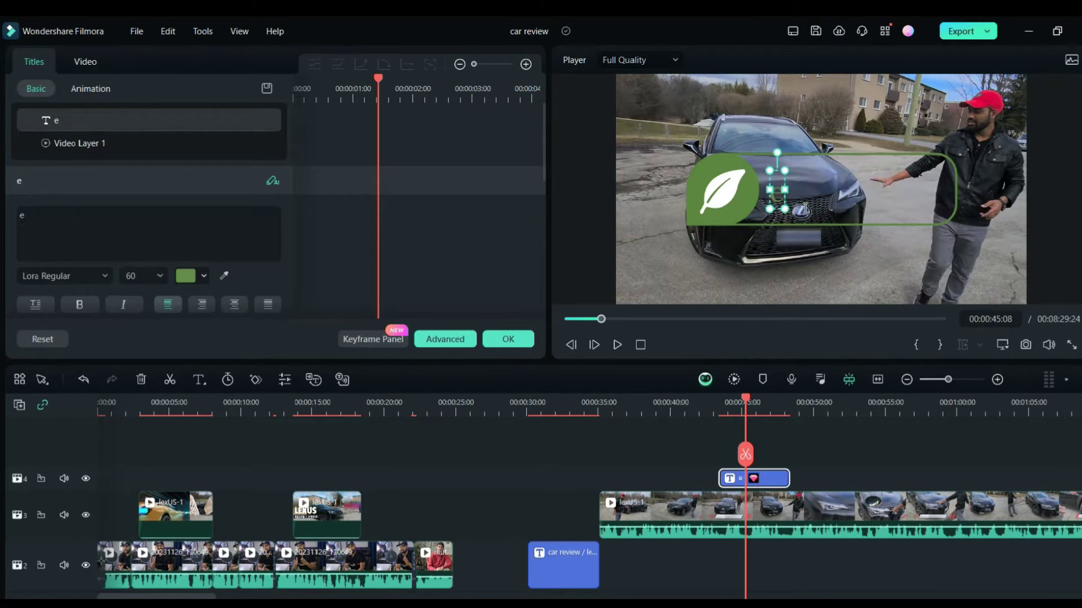
{"action": "type", "text": "co drive"}
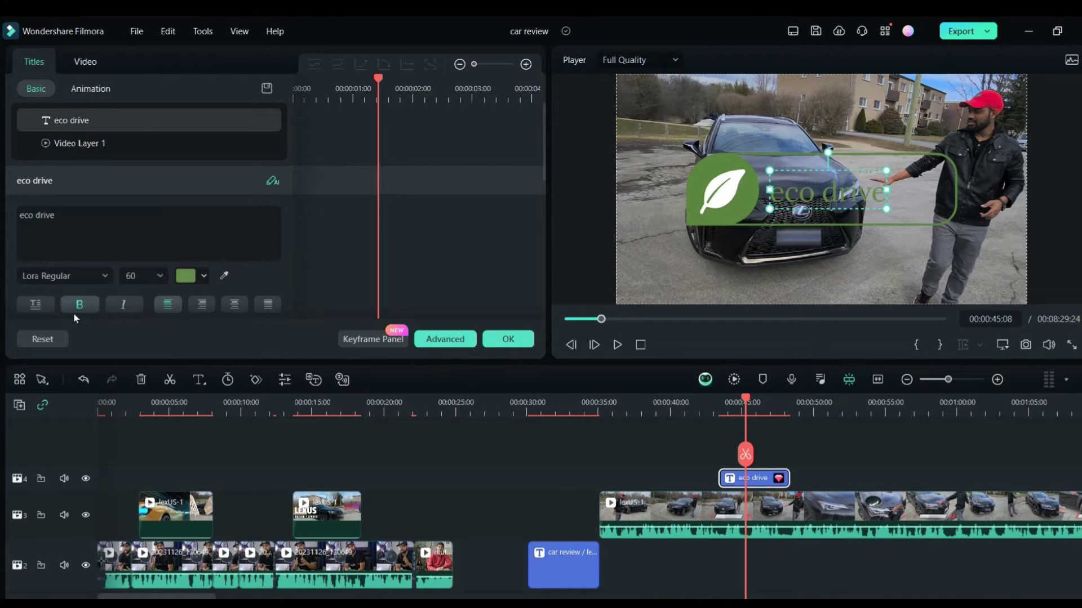
{"action": "scroll", "coordinate": [73, 313], "scroll_direction": "down", "scroll_amount": 3}
{"action": "left_click", "coordinate": [78, 281]}
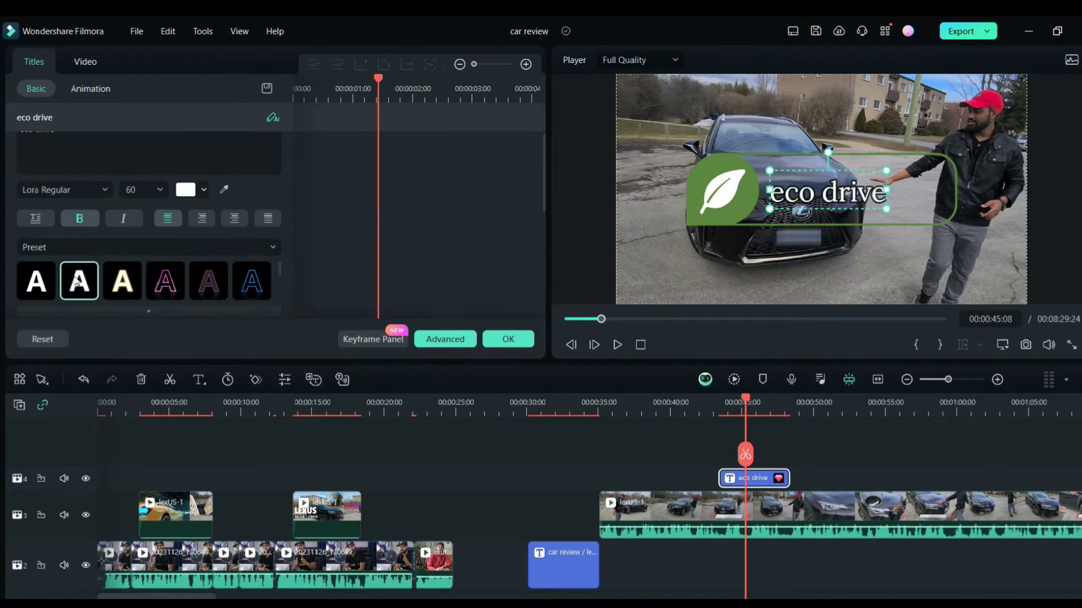
Move the "eco drive" text and its leaf graphic down to the lower part of the frame, then accept the title edits.
{"action": "left_click", "coordinate": [837, 250]}
{"action": "left_click_drag", "start_coordinate": [813, 194], "coordinate": [845, 251]}
{"action": "left_click_drag", "start_coordinate": [722, 192], "coordinate": [732, 251]}
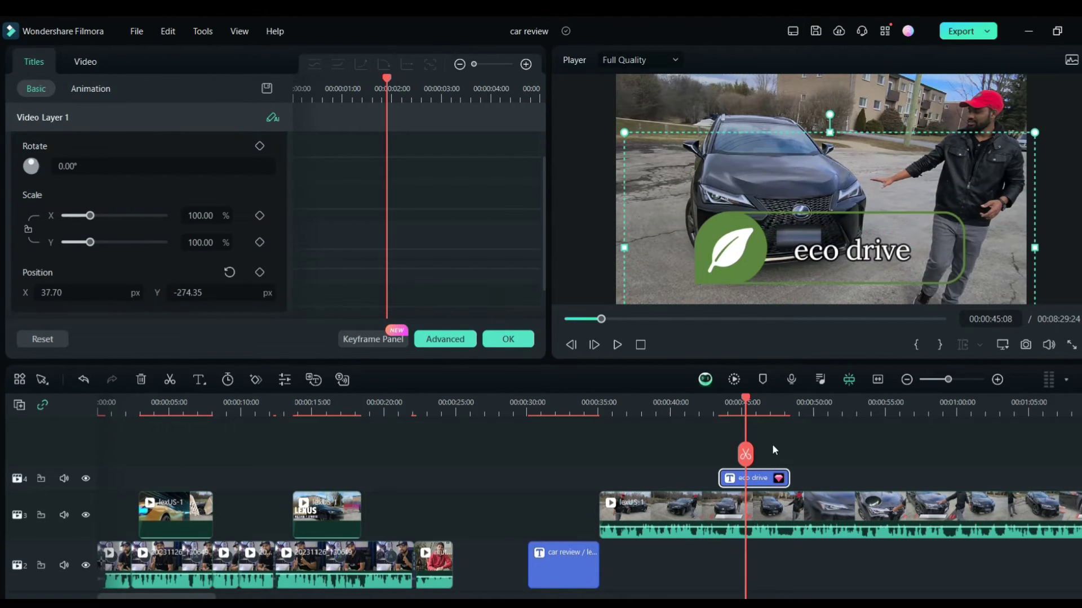
{"action": "left_click_drag", "start_coordinate": [748, 409], "coordinate": [797, 411]}
{"action": "left_click", "coordinate": [509, 340]}
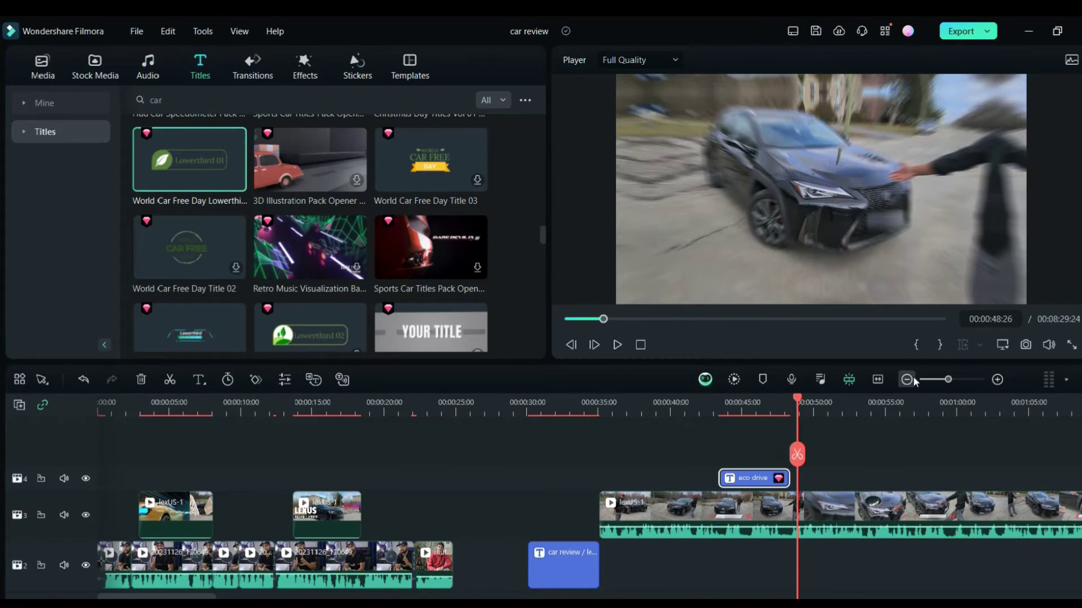
Split the lexUS-1 clip on track 3 at 00:00:56:02 and delete everything after the cut.
{"action": "left_click", "coordinate": [908, 379]}
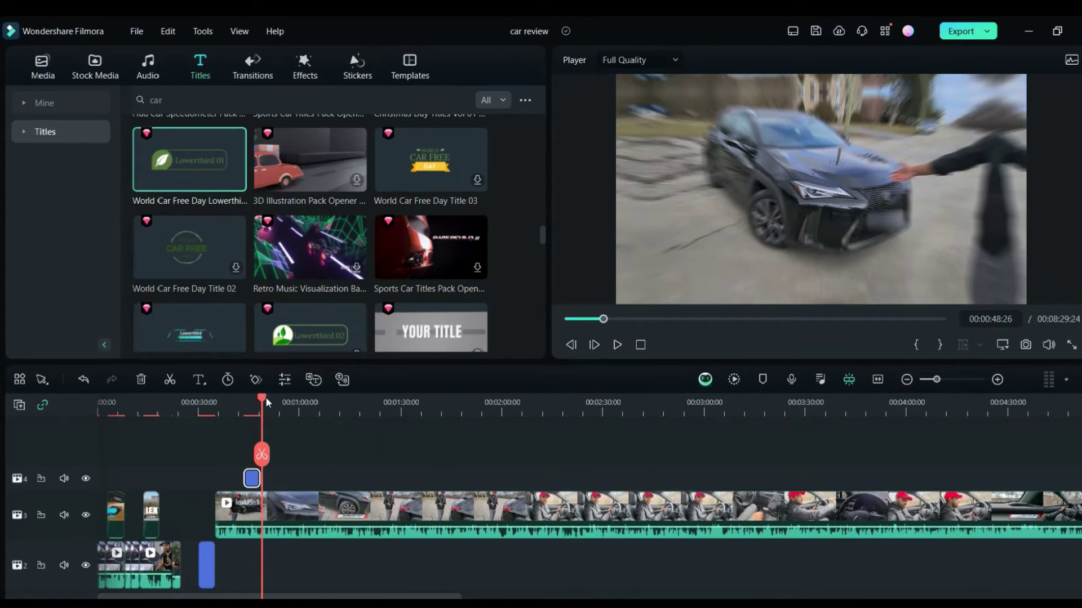
{"action": "left_click", "coordinate": [286, 402]}
{"action": "left_click", "coordinate": [286, 454]}
{"action": "left_click", "coordinate": [338, 511]}
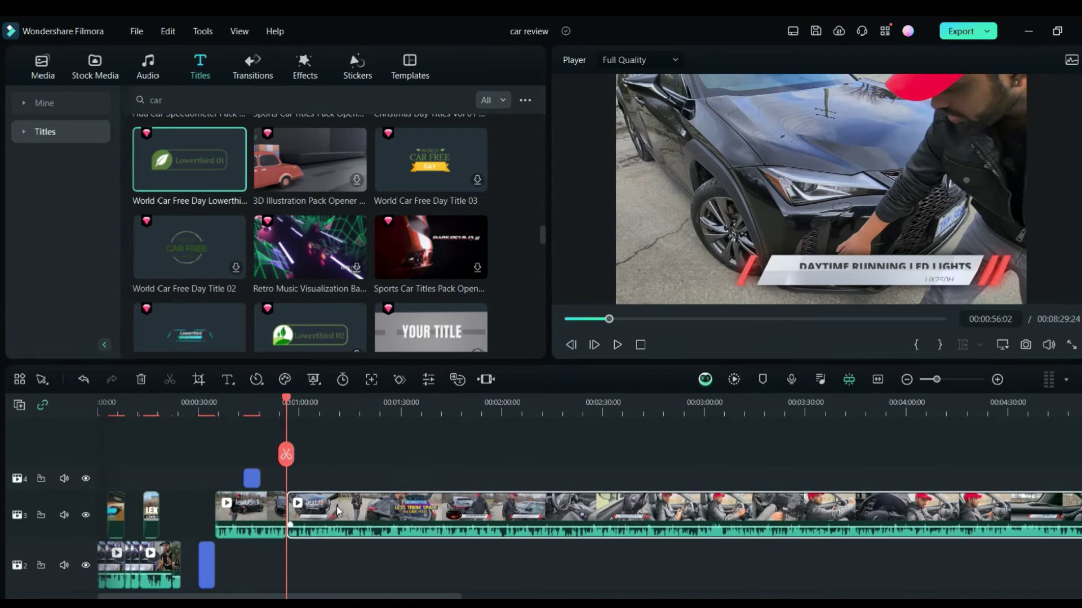
{"action": "key", "text": "Delete"}
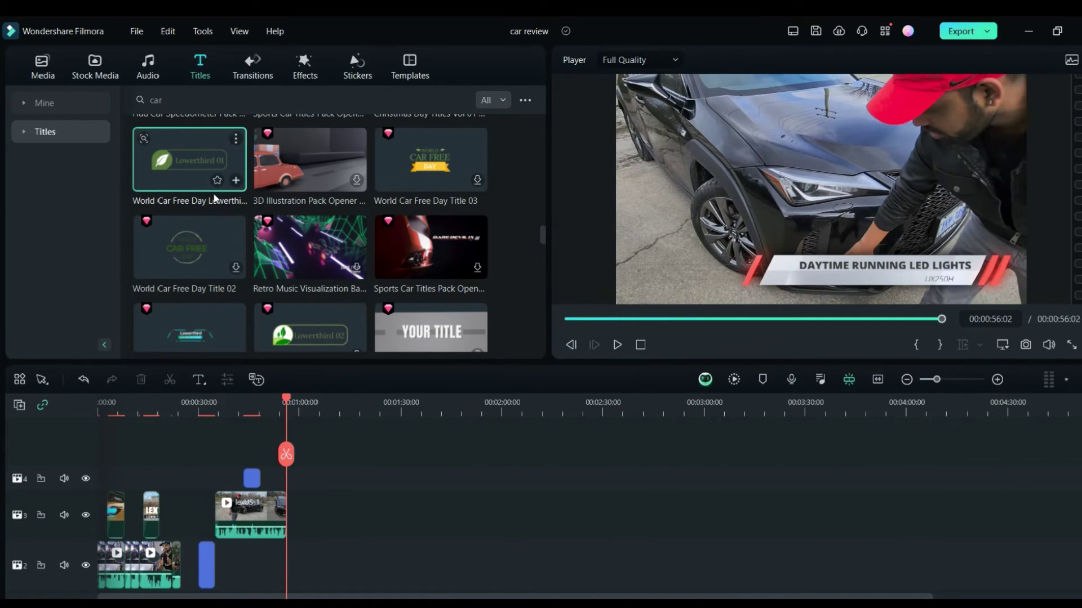
Search the titles for "car" and place the smoky 3D Sport Car Pack Opener 01 right after the lexUS-1 clip on track 3.
{"action": "left_click", "coordinate": [83, 138]}
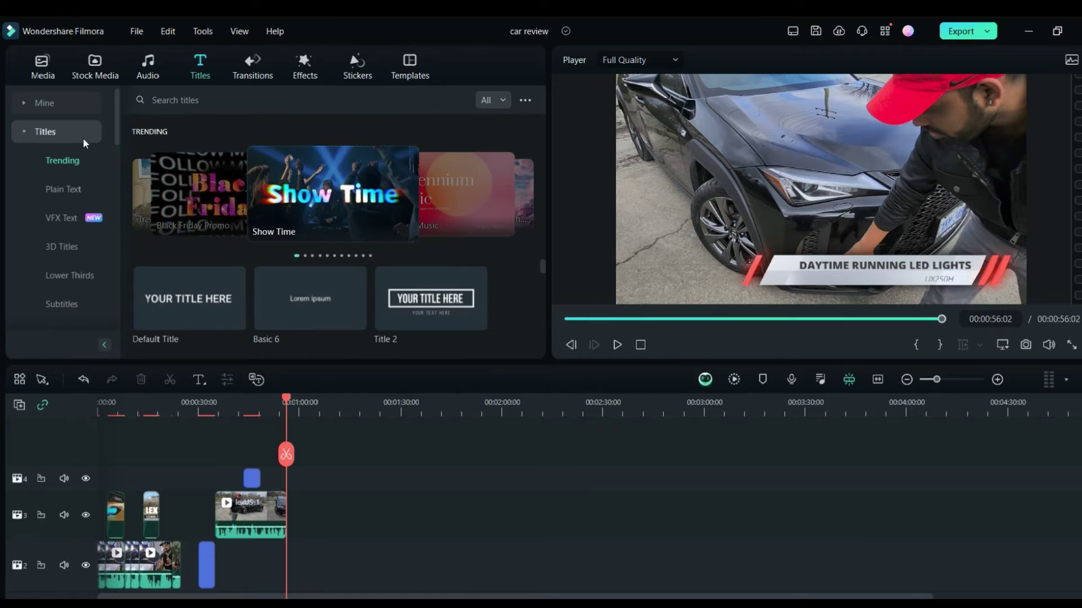
{"action": "scroll", "coordinate": [53, 236], "scroll_direction": "down", "scroll_amount": 2}
{"action": "left_click", "coordinate": [194, 97]}
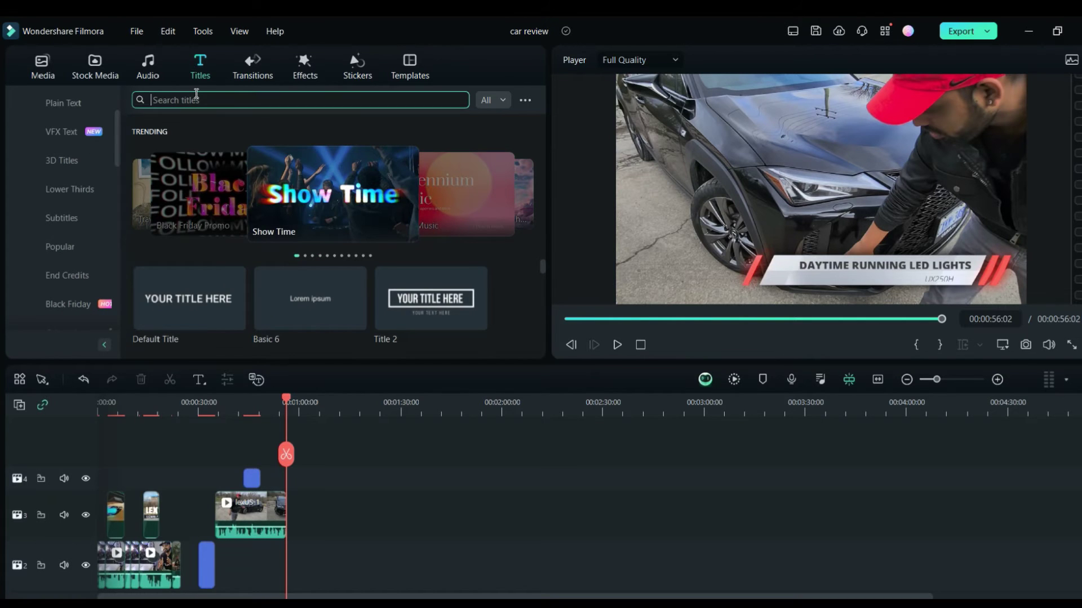
{"action": "type", "text": "car"}
{"action": "key", "text": "Return"}
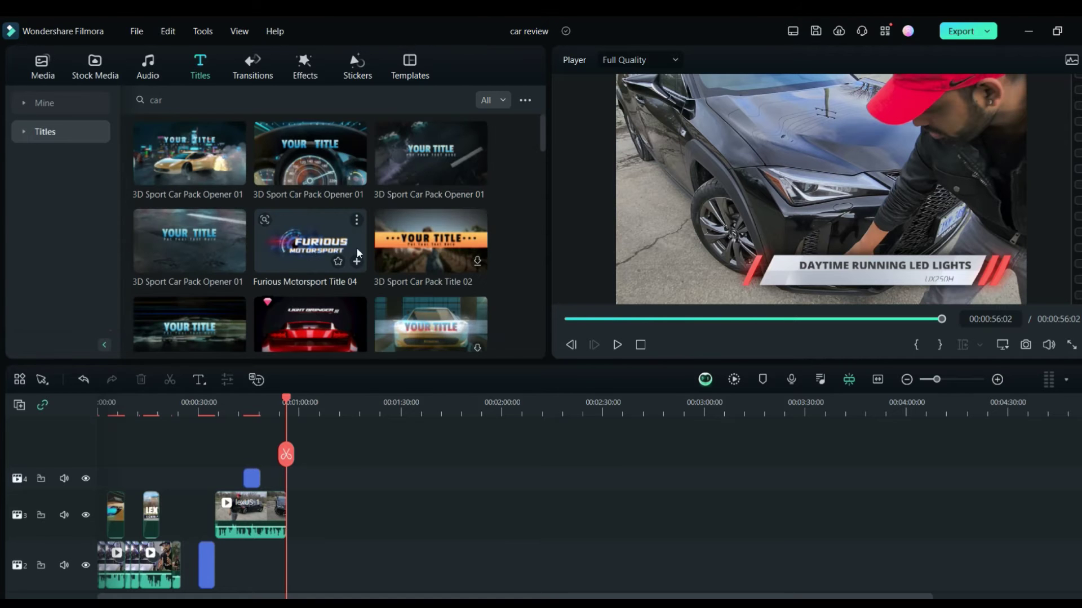
{"action": "left_click", "coordinate": [417, 151]}
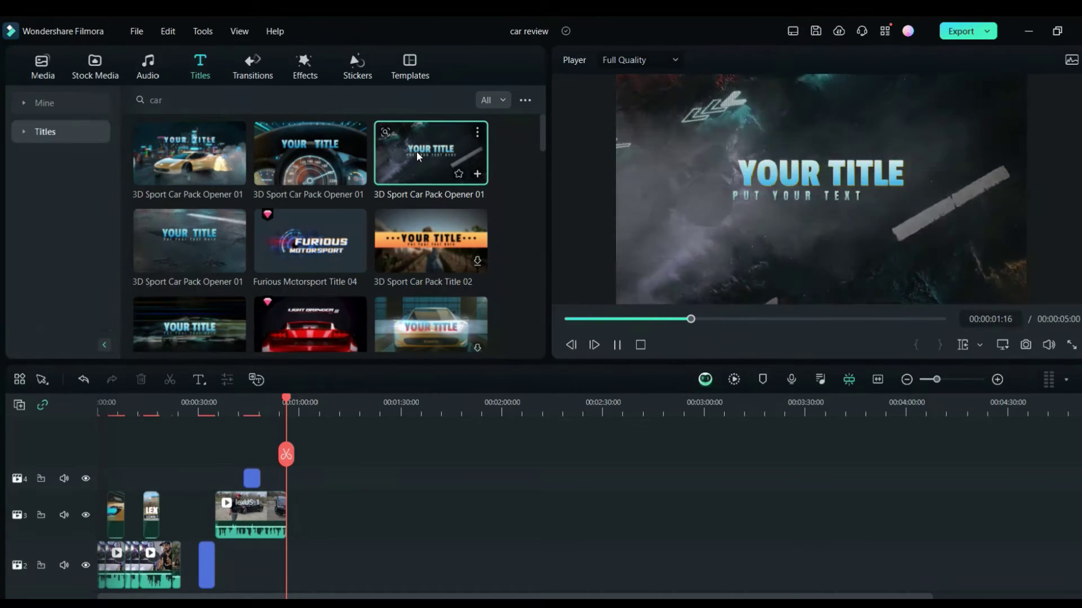
{"action": "left_click_drag", "start_coordinate": [425, 150], "coordinate": [291, 527]}
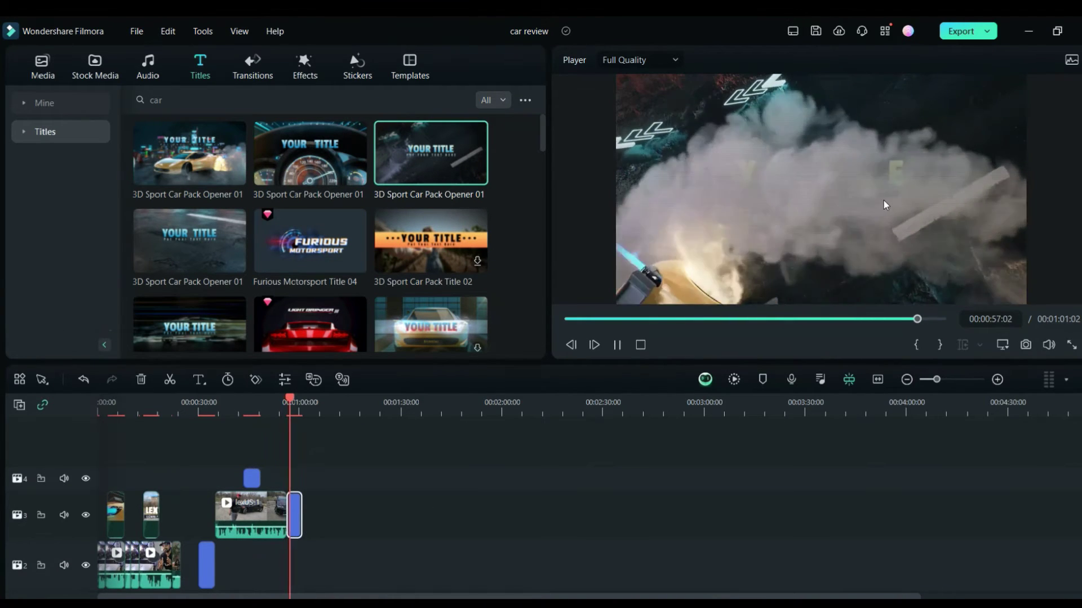
Set the closing title's main text to "subscribe for more" and its subtitle to "Thanks for watching".
{"action": "double_click", "coordinate": [790, 185]}
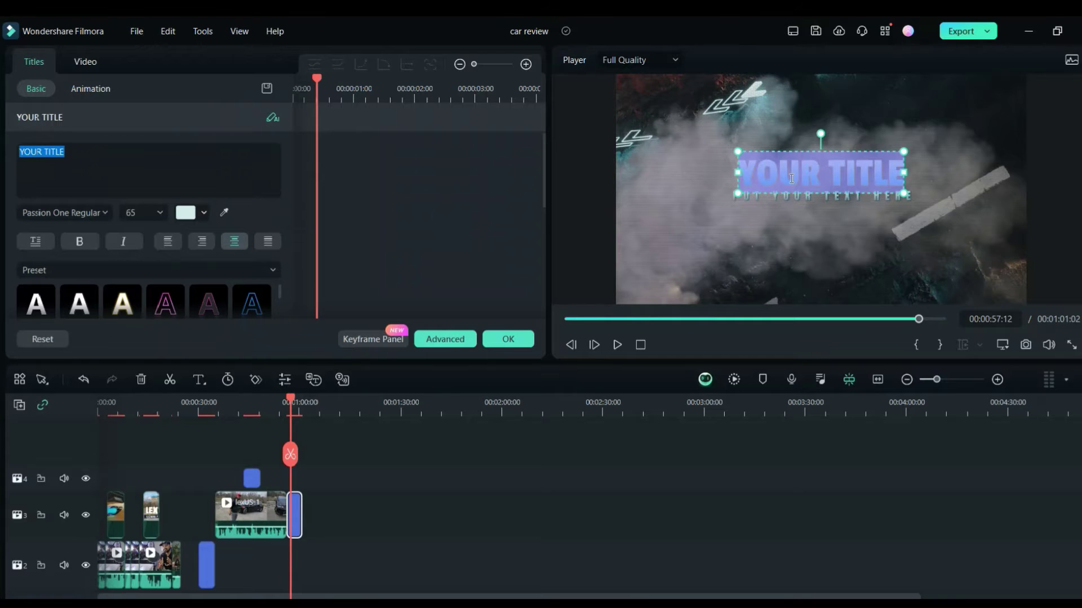
{"action": "type", "text": "subsc"}
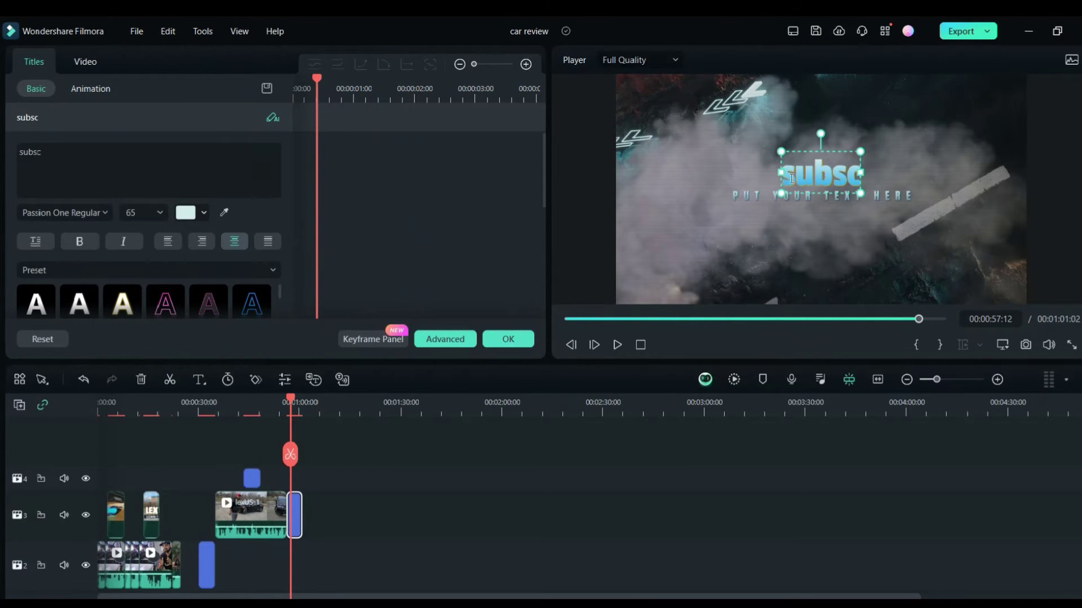
{"action": "type", "text": "ribe for more"}
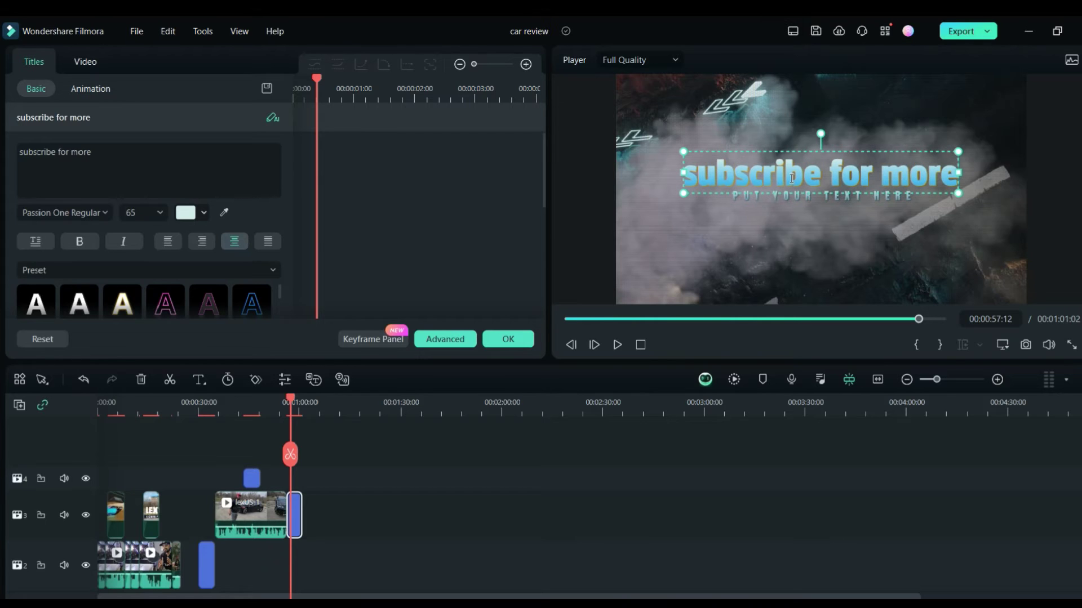
{"action": "double_click", "coordinate": [878, 196]}
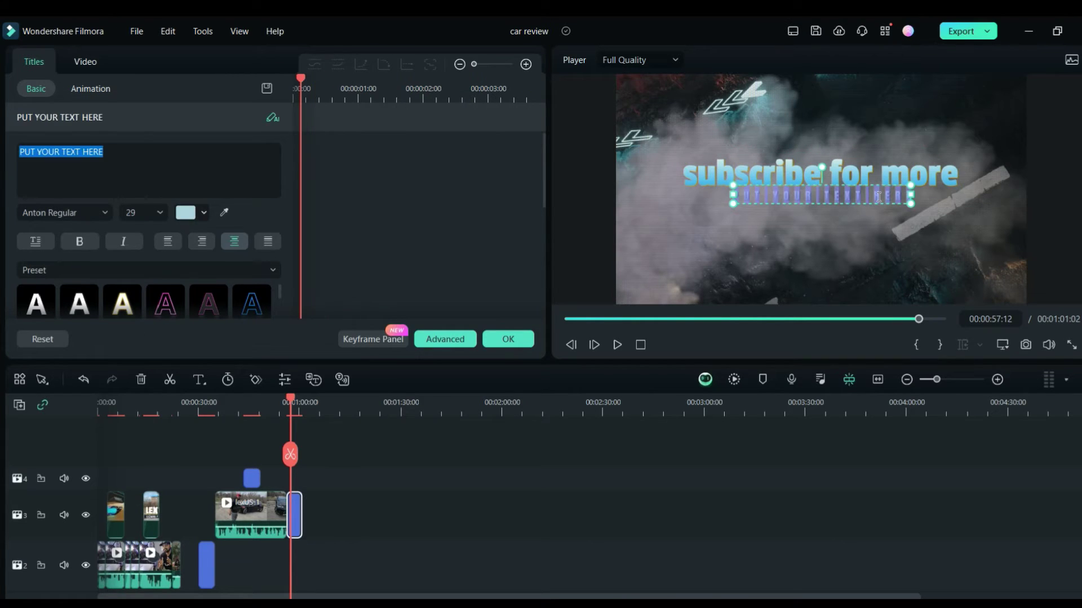
{"action": "type", "text": "Thanks"}
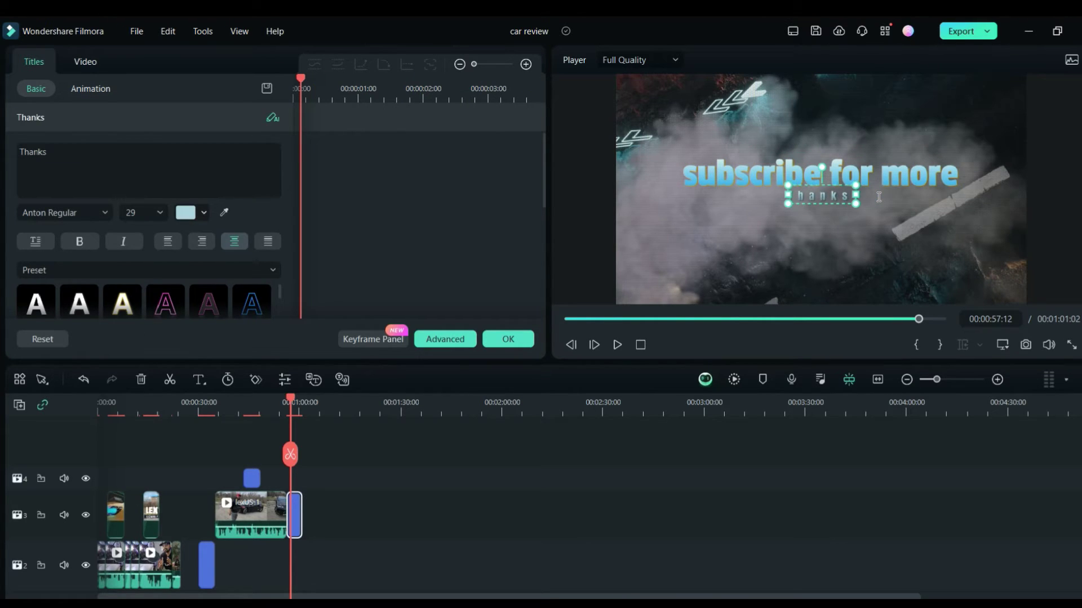
{"action": "type", "text": " for watching"}
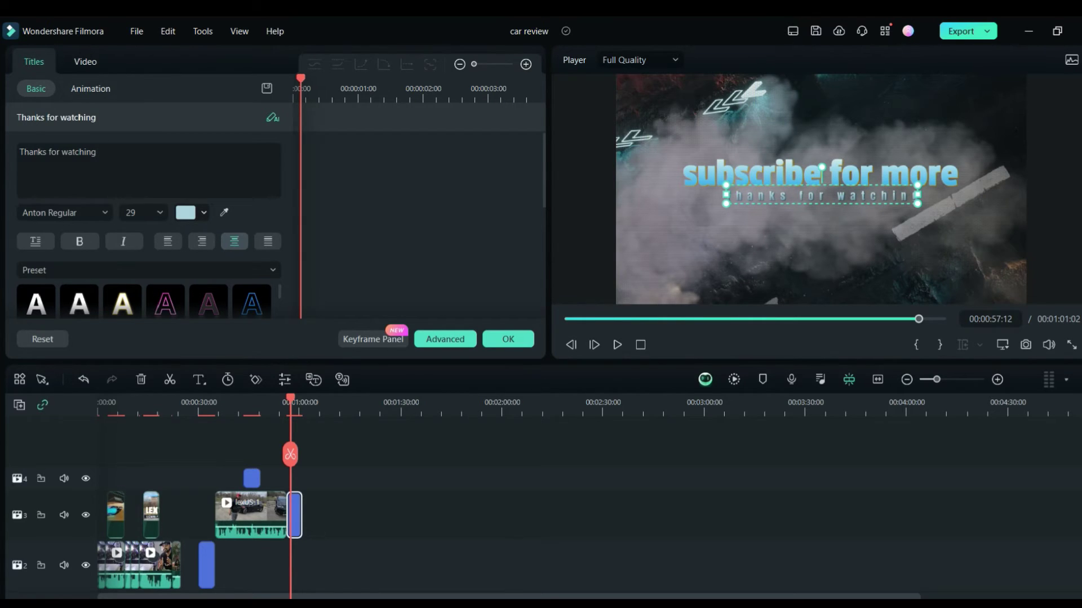
{"action": "left_click", "coordinate": [733, 269]}
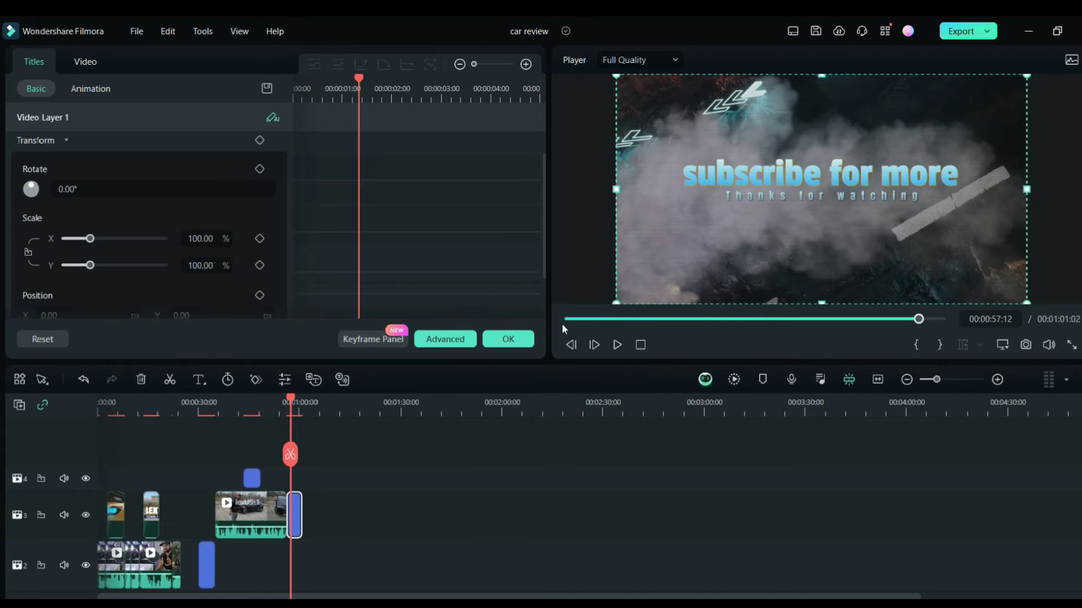
{"action": "left_click", "coordinate": [508, 340]}
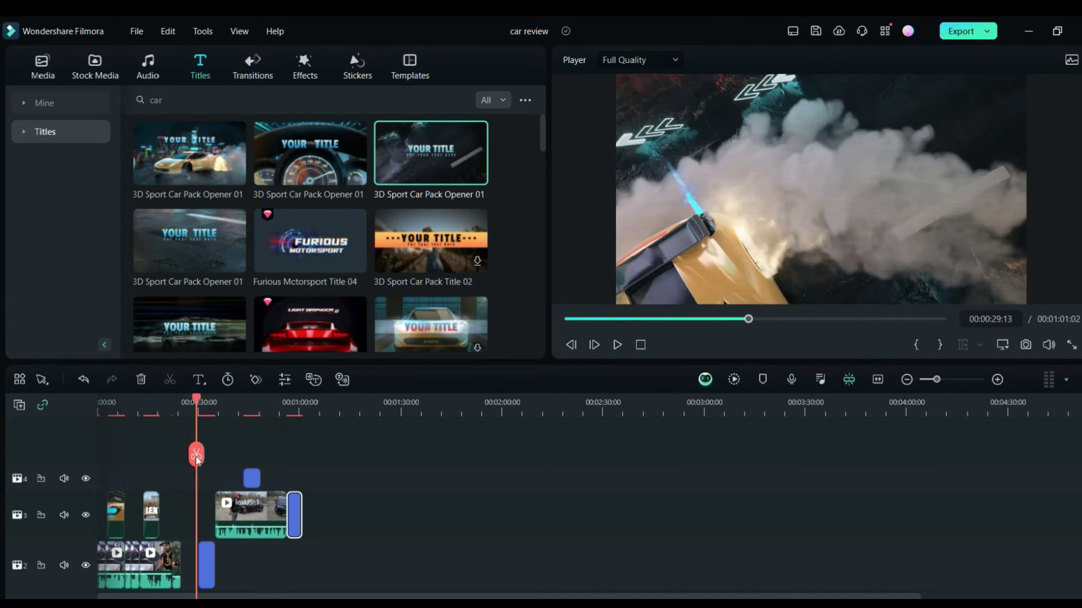
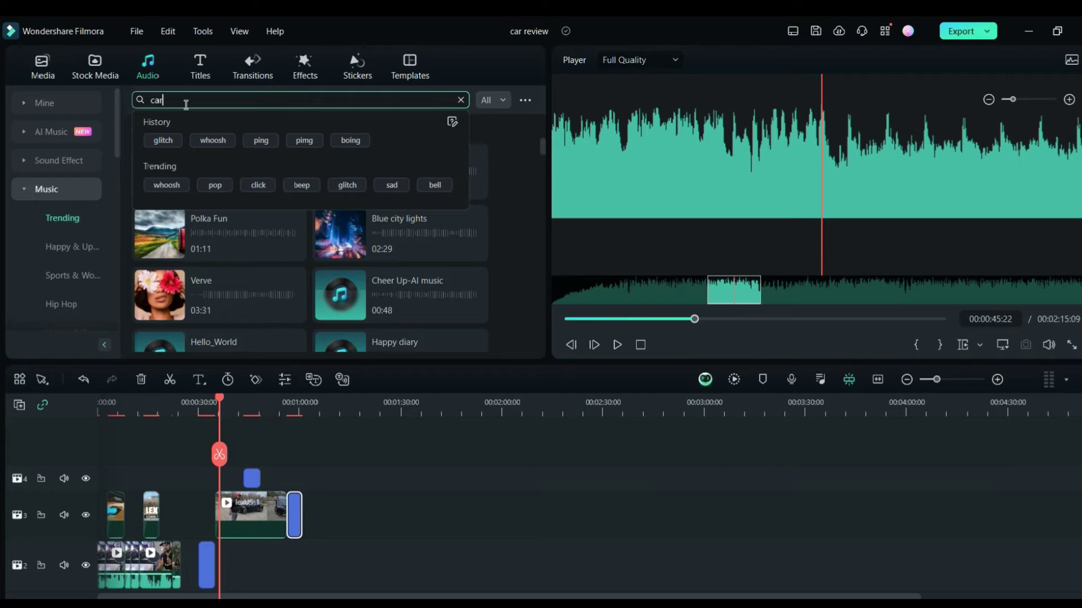
Search the music library for "car" and preview tracks such as Night Drive, Don't Stop Your Wheels and Running Sports Car.
{"action": "key", "text": "Return"}
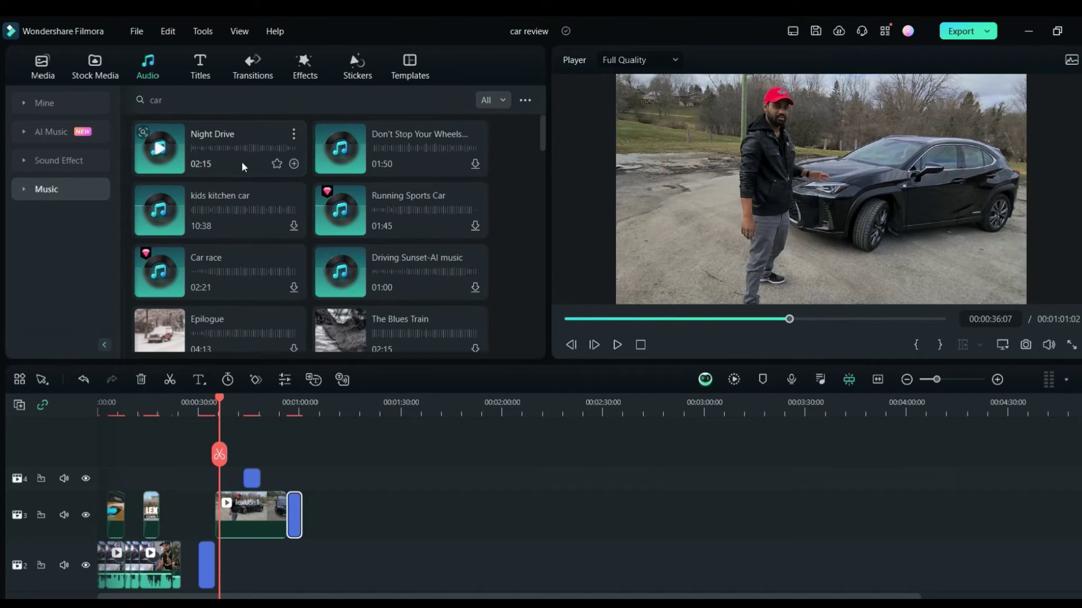
{"action": "left_click", "coordinate": [224, 156]}
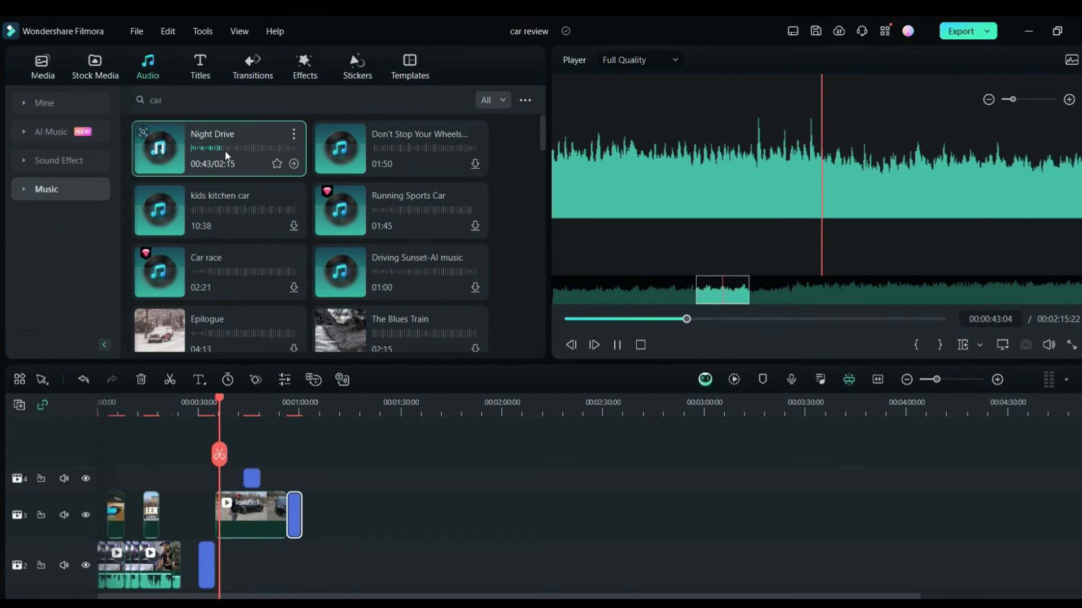
{"action": "left_click", "coordinate": [404, 150]}
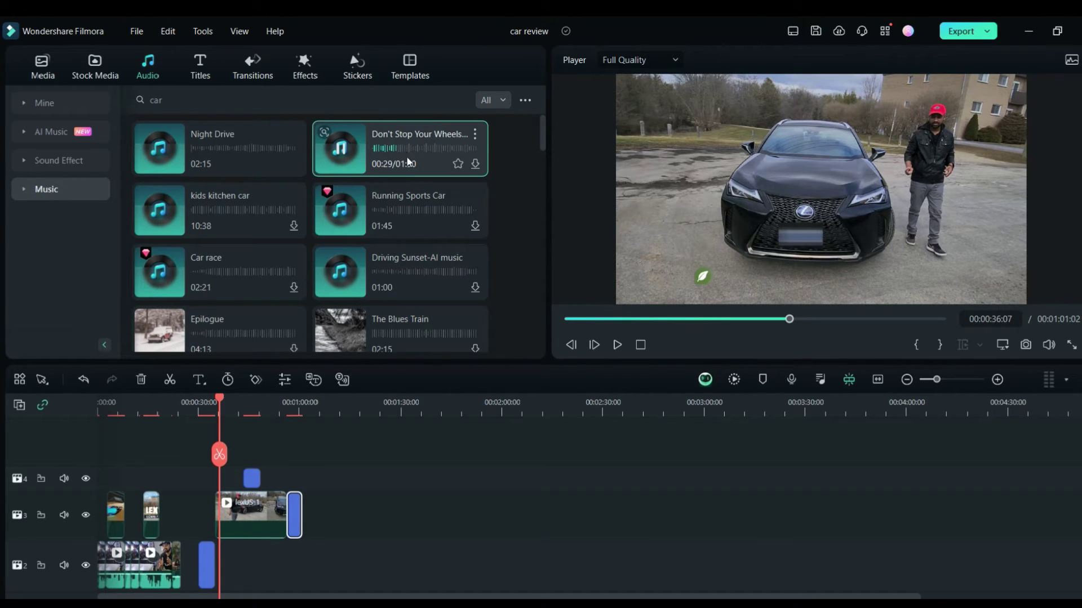
{"action": "left_click", "coordinate": [406, 215]}
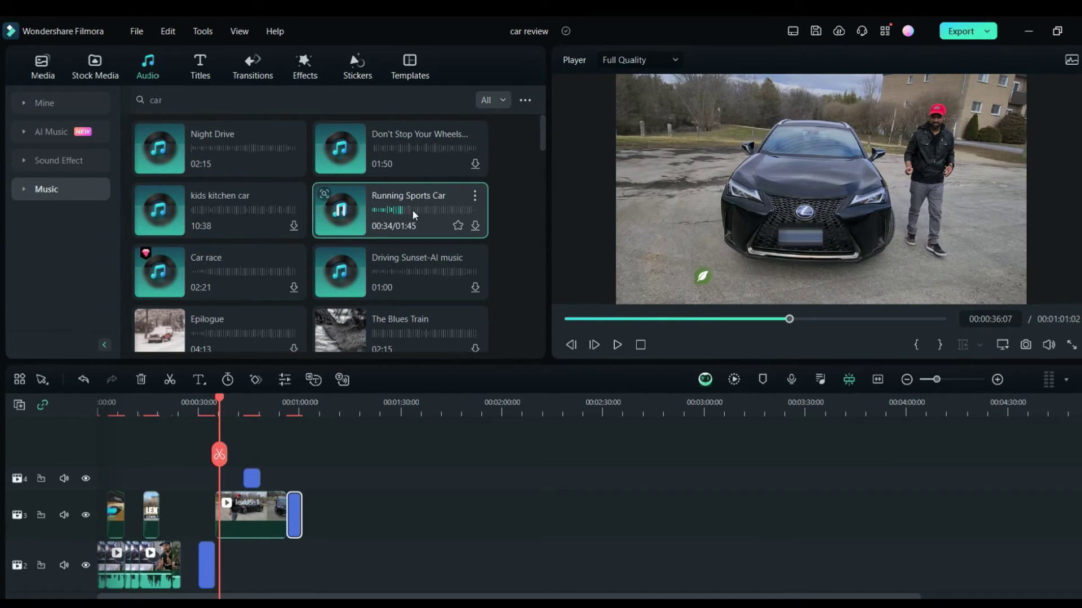
{"action": "left_click", "coordinate": [214, 216]}
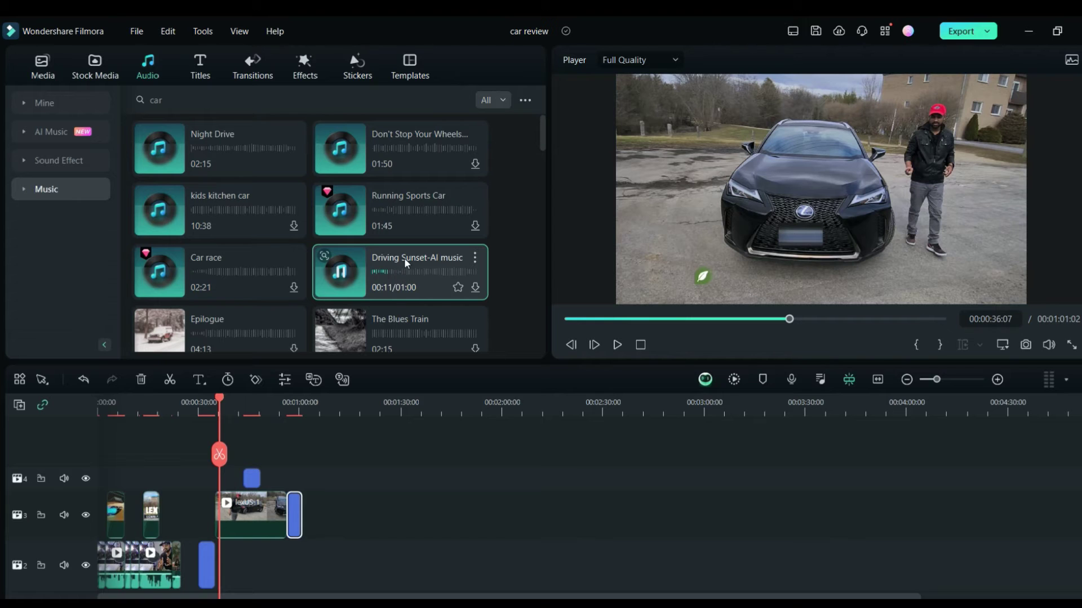
Add Driving Sunset-AI music to audio track 1, starting where the lexUS-1 clip on track 3 begins.
{"action": "key", "text": "space"}
{"action": "left_click_drag", "start_coordinate": [406, 263], "coordinate": [219, 558]}
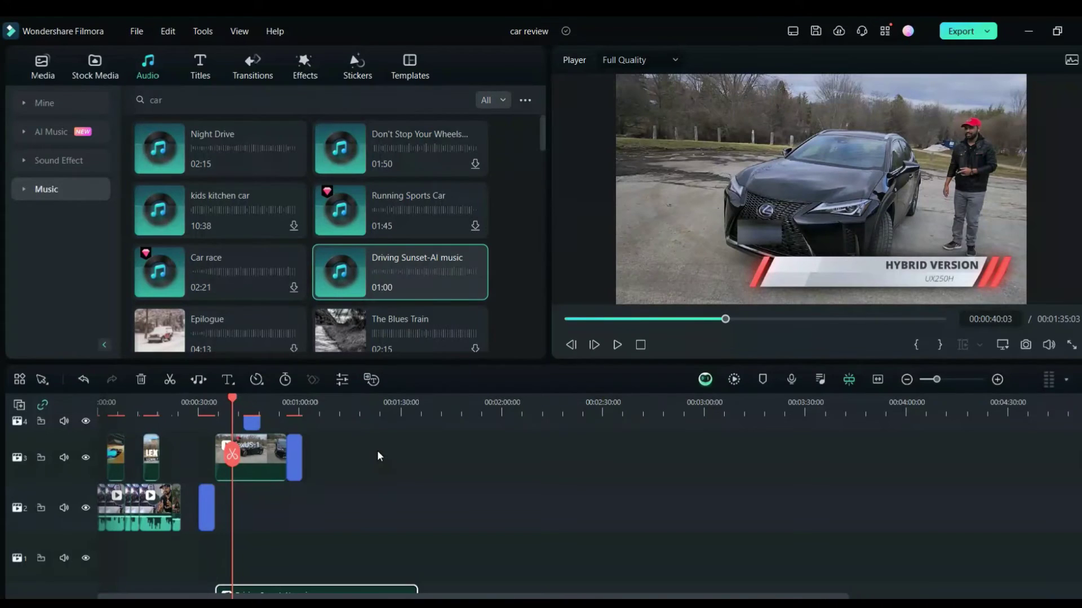
Play the edit full screen from 00:00:30:27 through the closing title to review the titles and music.
{"action": "left_click_drag", "start_coordinate": [231, 411], "coordinate": [203, 429]}
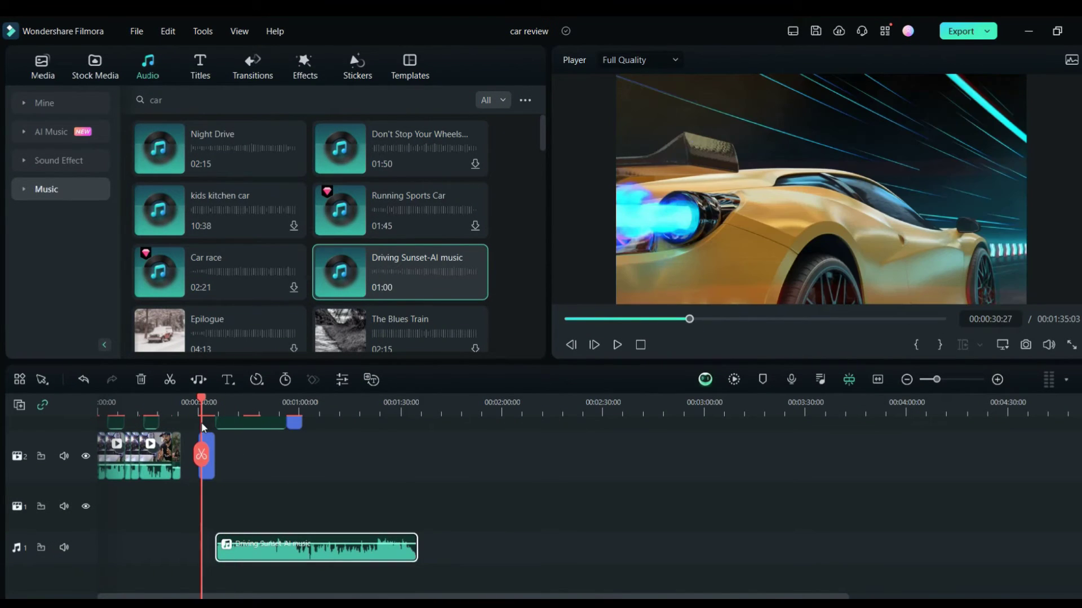
{"action": "left_click", "coordinate": [1071, 347]}
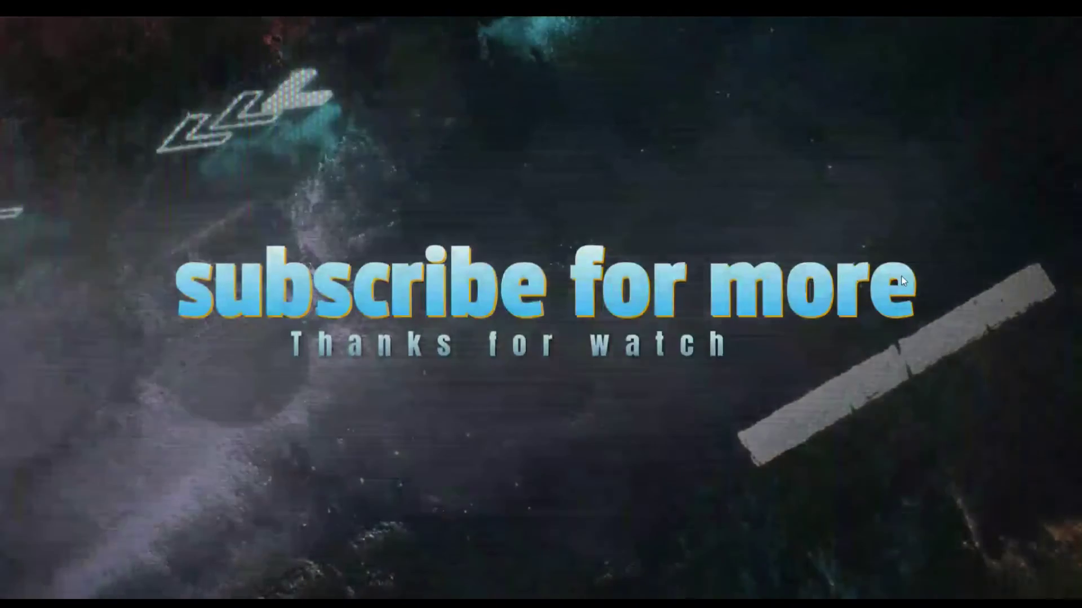
{"action": "key", "text": "Escape"}
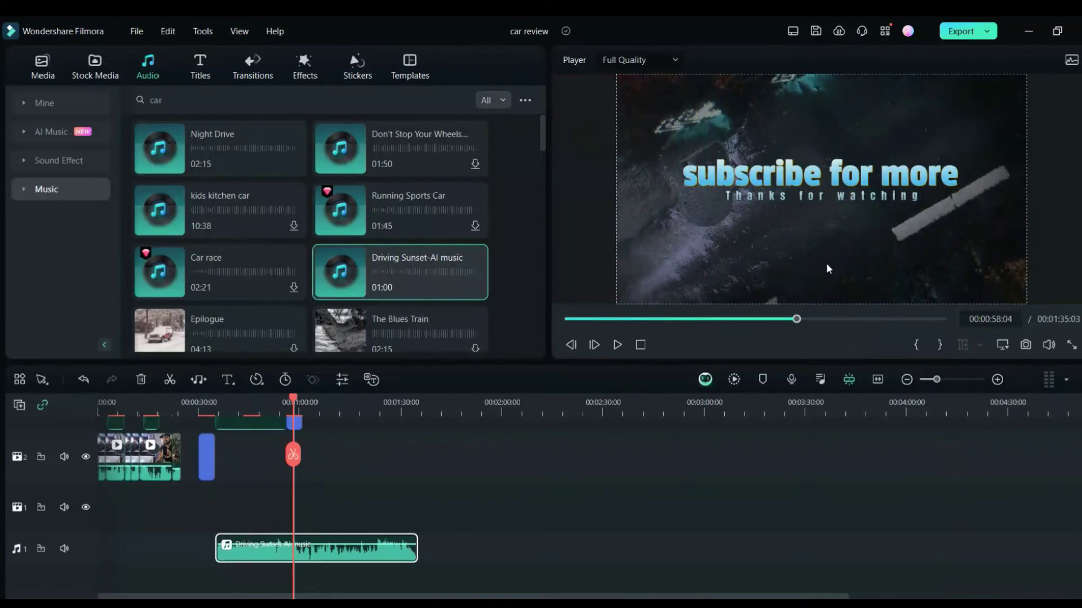